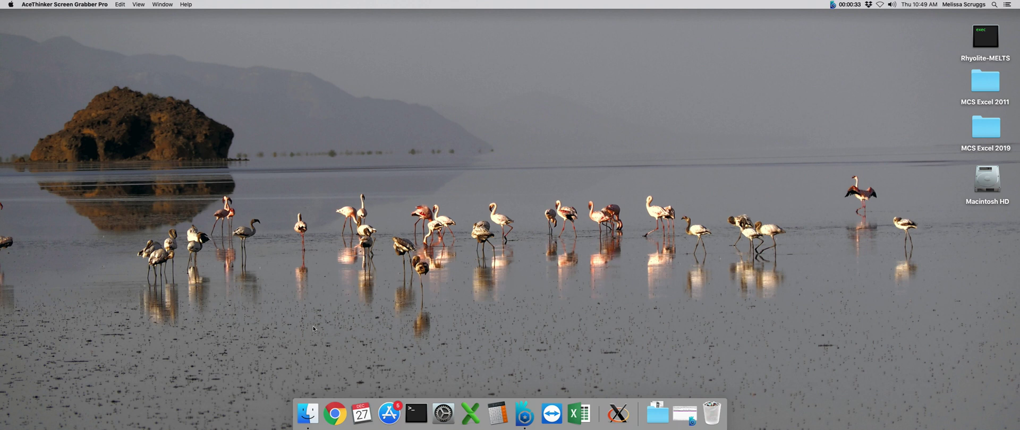
Open MES_FC_1.xlsx in Excel from the Documents/MCS/INPUT & OUTPUT folder in Finder
left_click(306, 413)
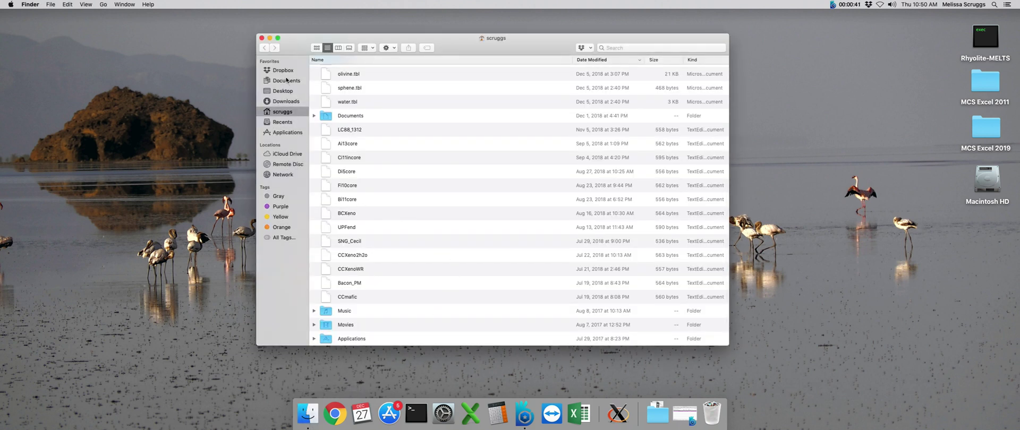
left_click(286, 81)
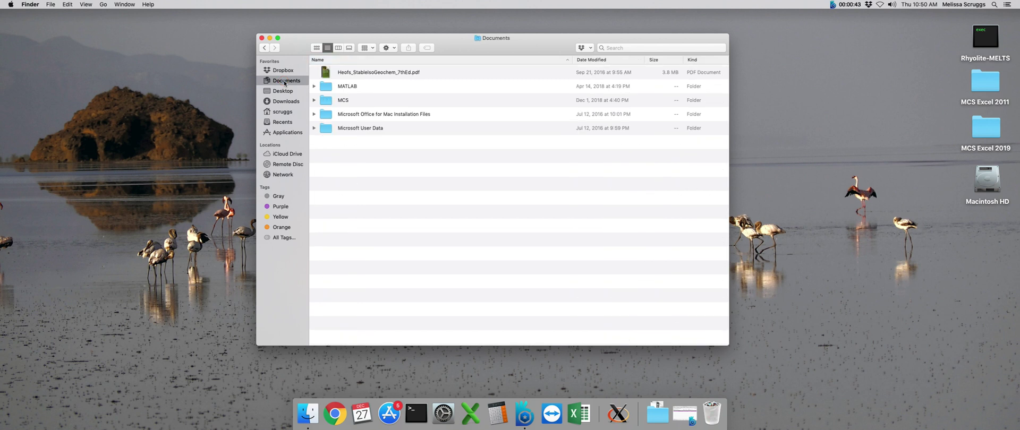
double_click(347, 100)
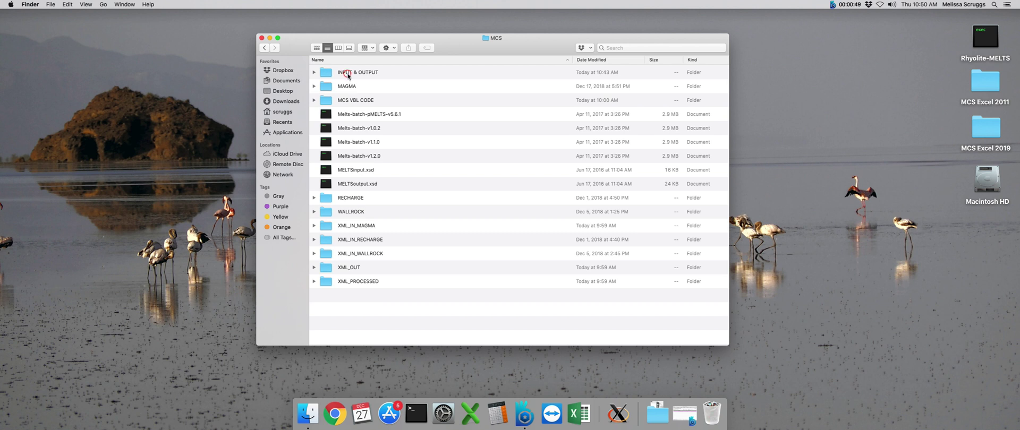
left_click(349, 76)
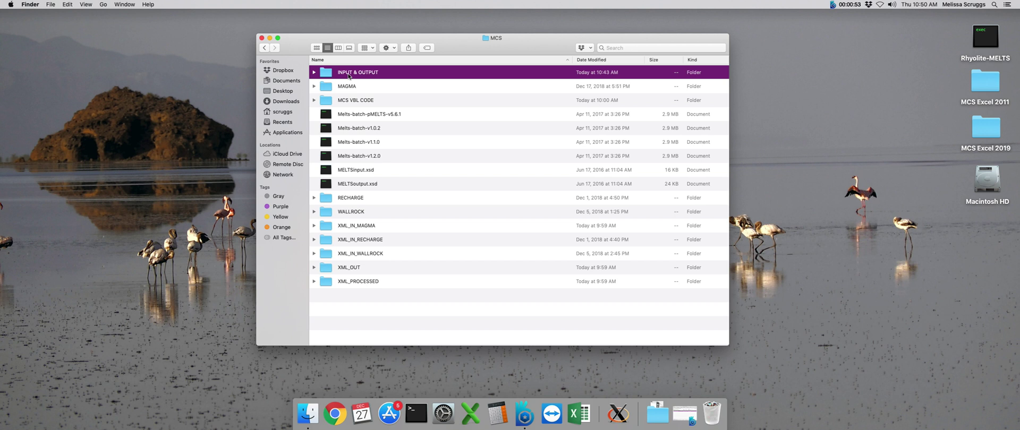
double_click(349, 76)
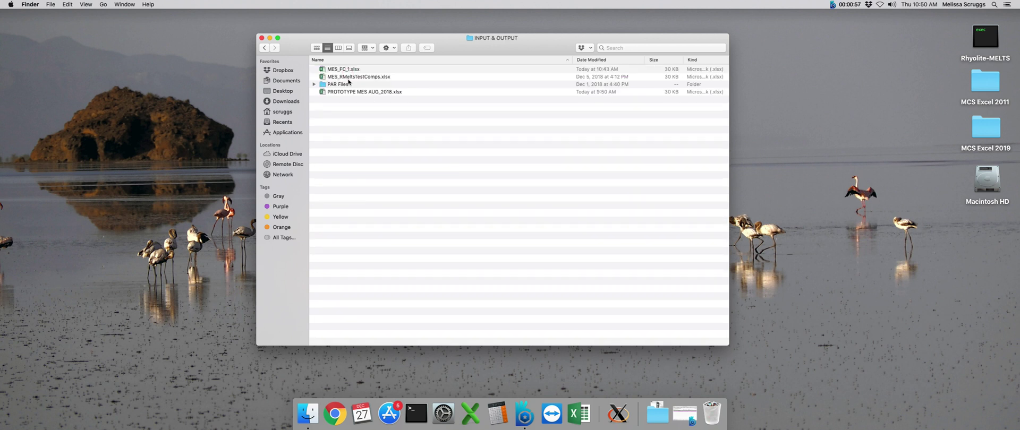
left_click(347, 92)
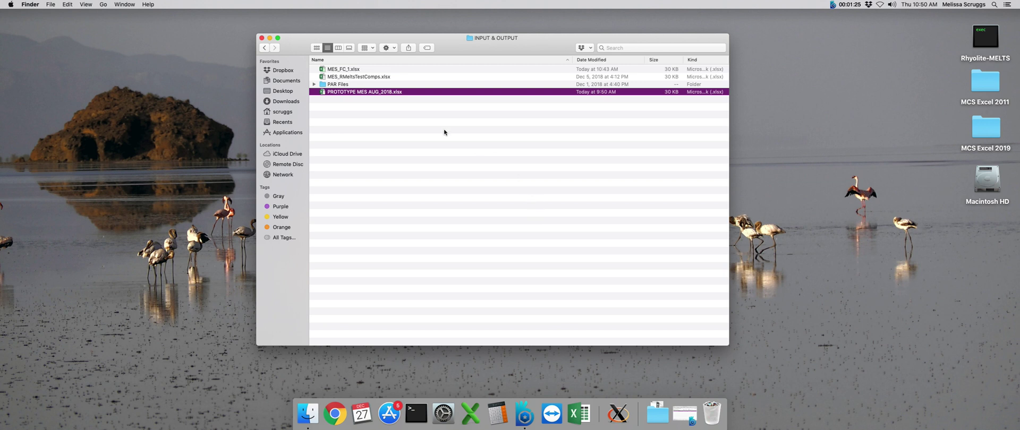
double_click(343, 69)
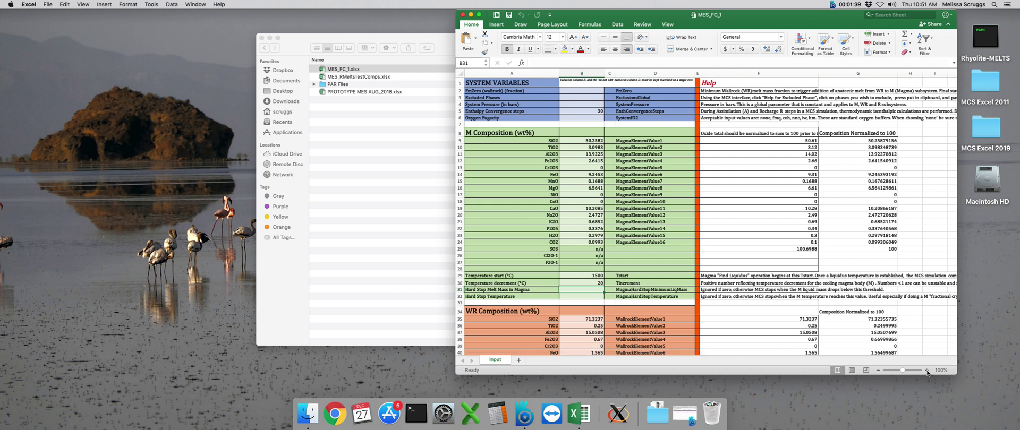
Zoom the Input sheet to 130% and select the SYSTEM VARIABLES title in A1
left_click(927, 371)
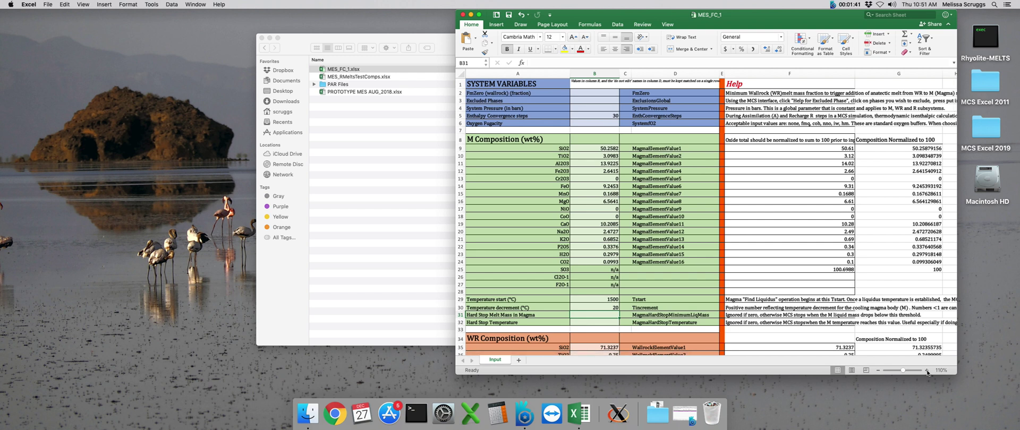
left_click(927, 371)
left_click(927, 371)
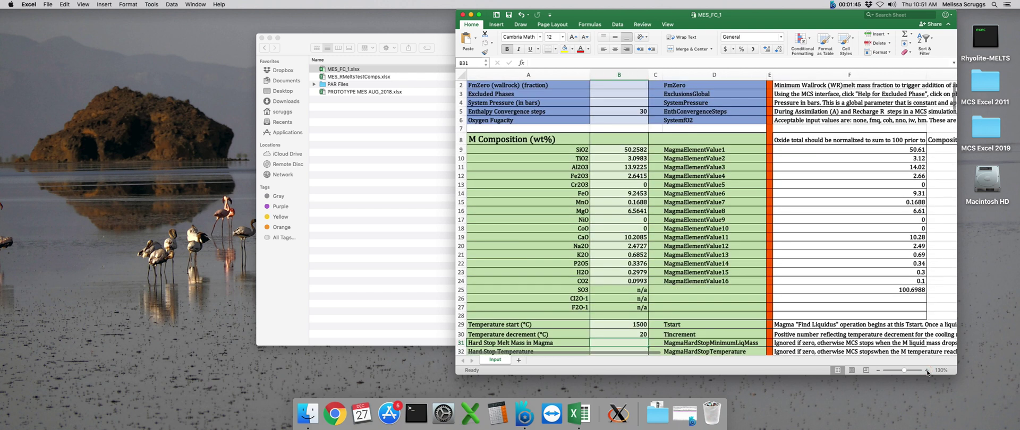
scroll(664, 223, "up", 2)
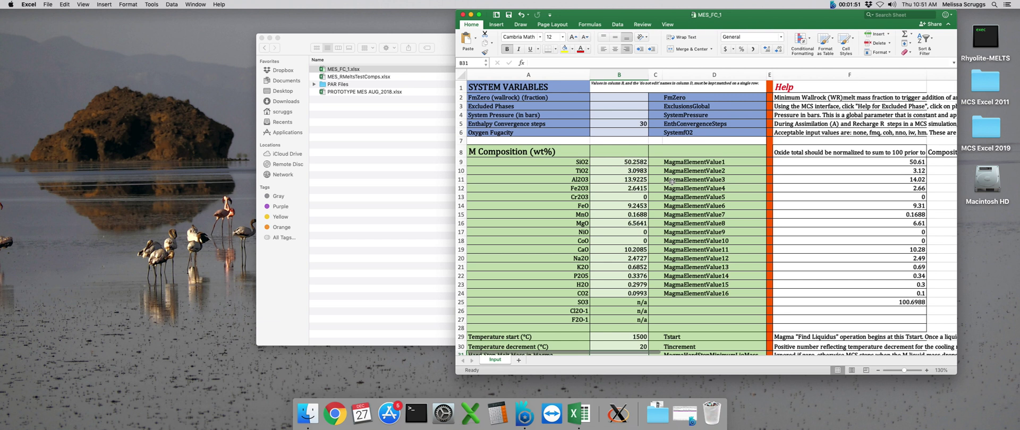
left_click(517, 91)
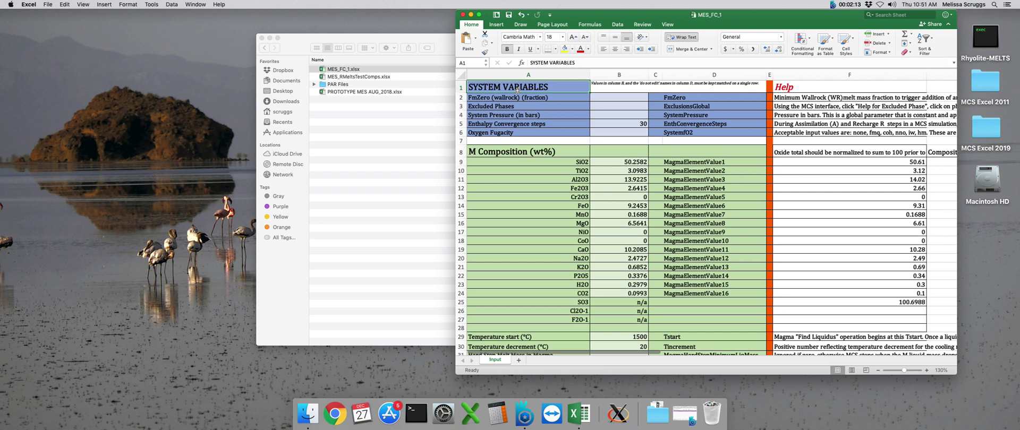
Enter 1 as the FmZero (wallrock) fraction in cell B2
left_click(629, 99)
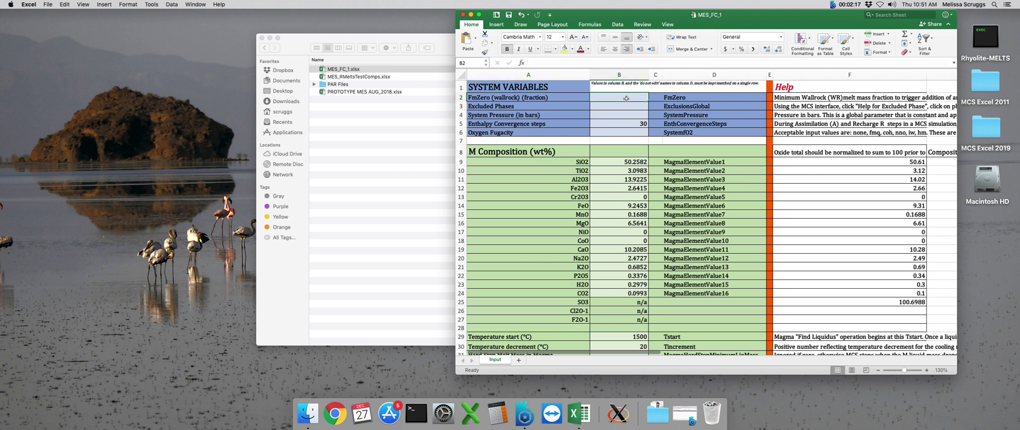
left_click(585, 98)
left_click(592, 97)
type("1")
key("Return")
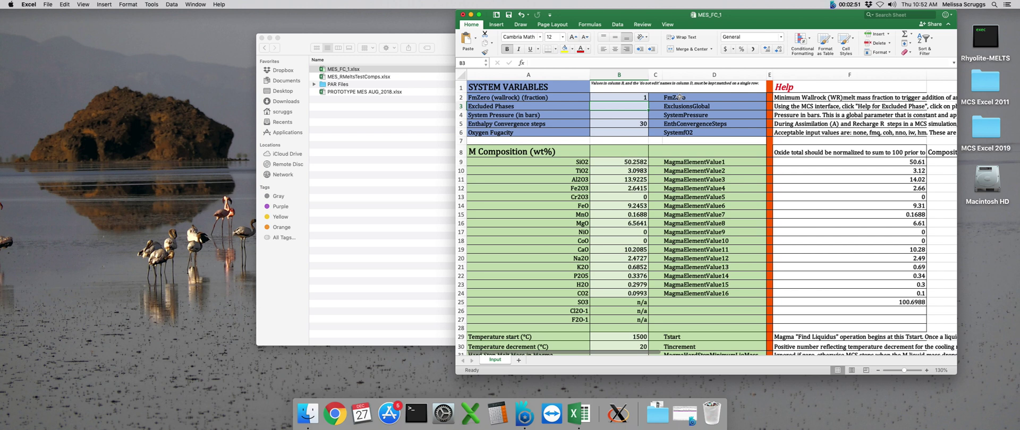
In Finder, go to Documents/MCS/MCS VBL CODE and select MCS_PhaseEQ_2019C.xlsm
scroll(680, 96, "right", 2)
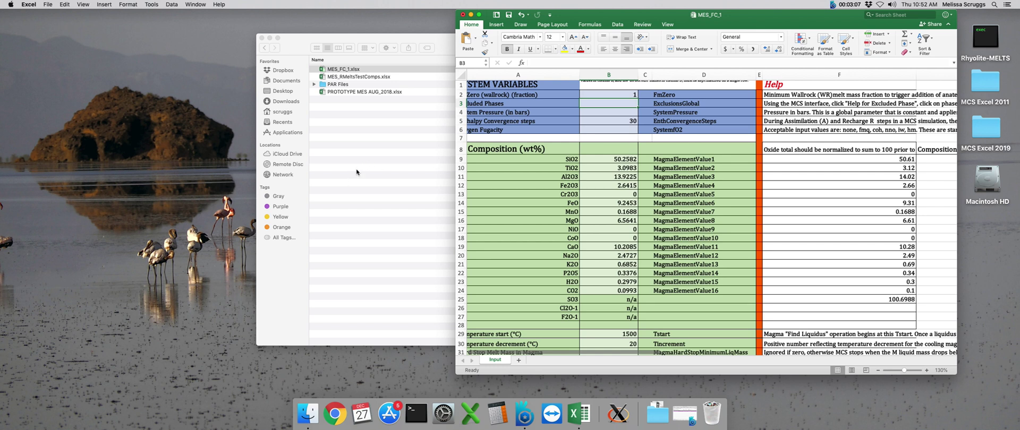
left_click(294, 83)
left_click(295, 83)
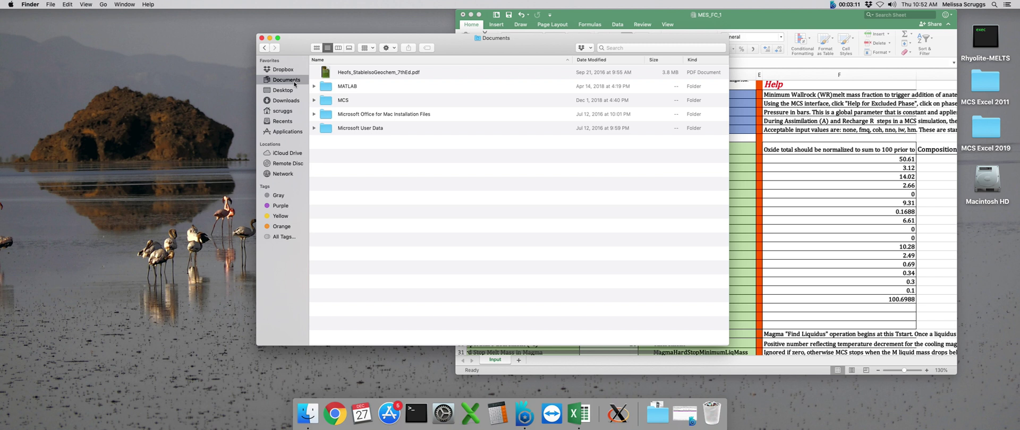
double_click(343, 101)
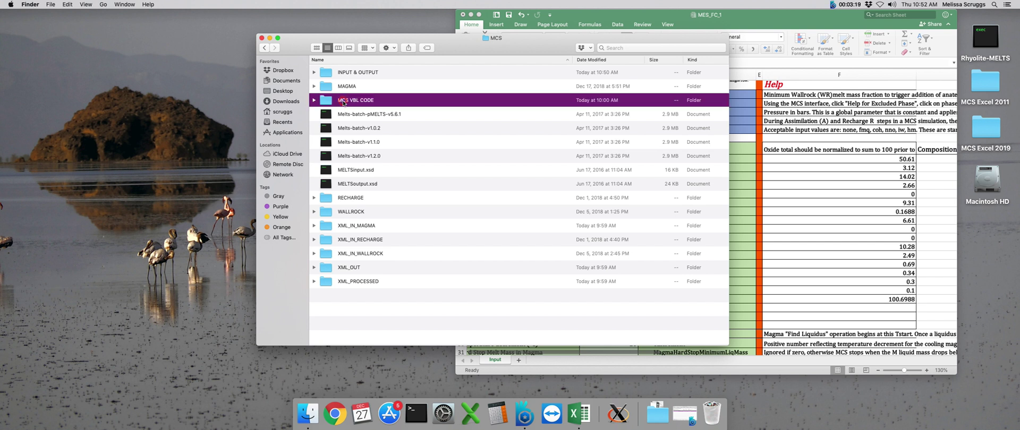
double_click(343, 102)
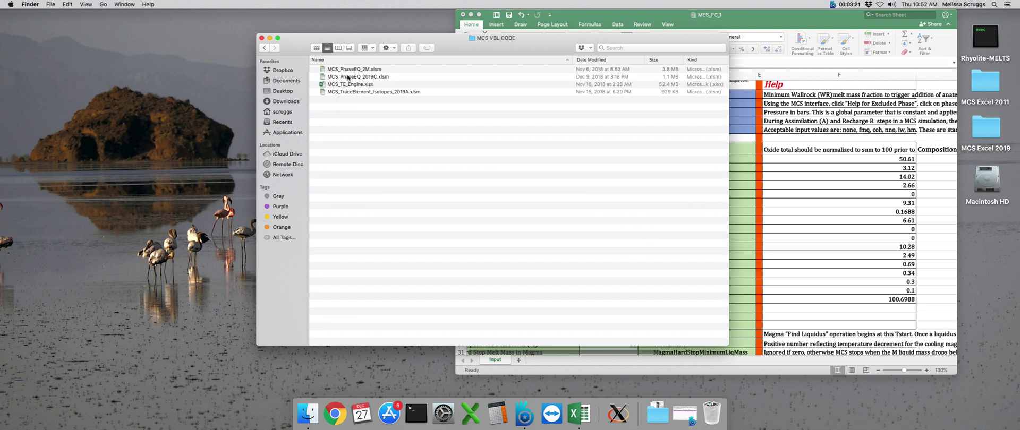
left_click(348, 77)
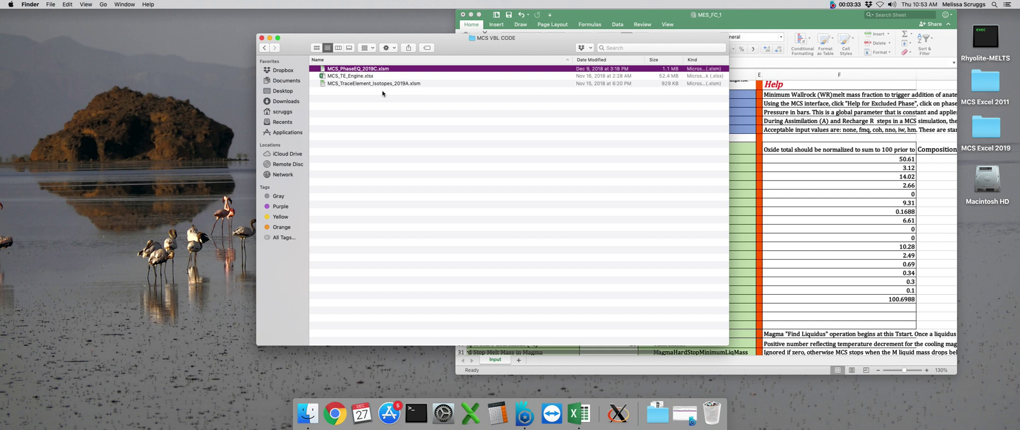
Open MCS_PhaseEQ_2019C.xlsm with macros enabled, dismiss its messages, and choose MCS as the working folder
double_click(358, 69)
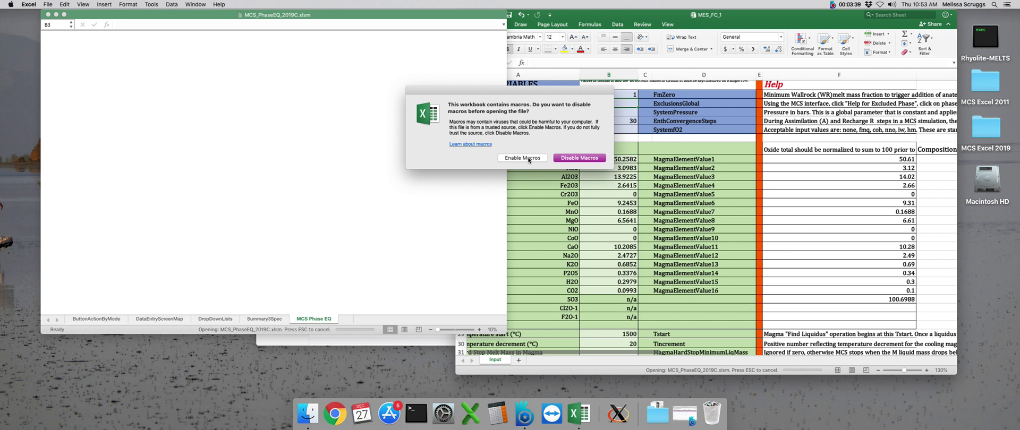
left_click(528, 159)
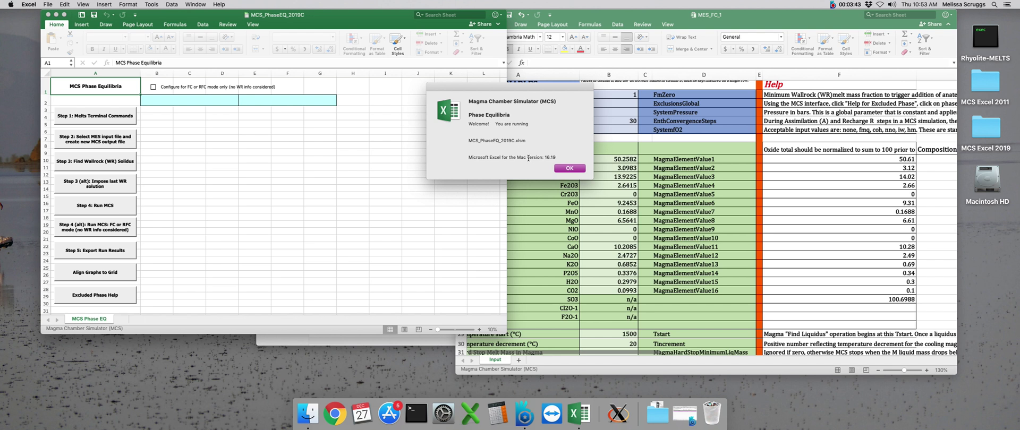
left_click(578, 169)
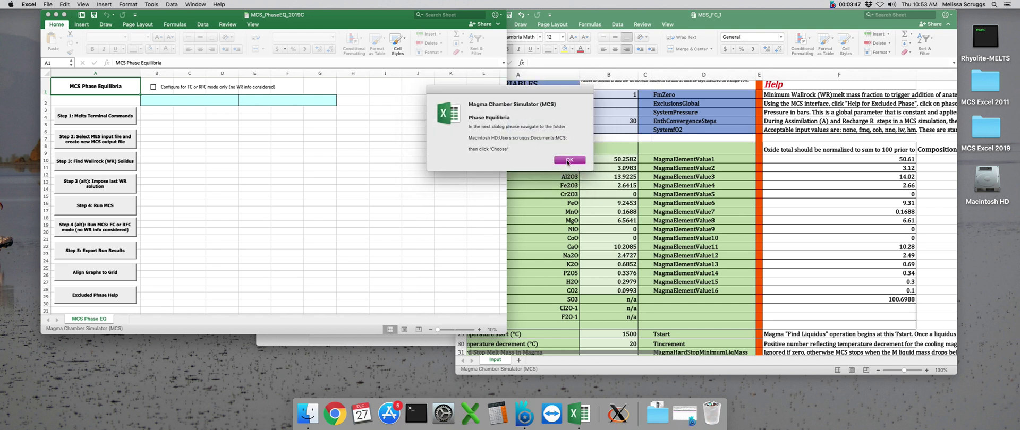
left_click(568, 161)
left_click(508, 62)
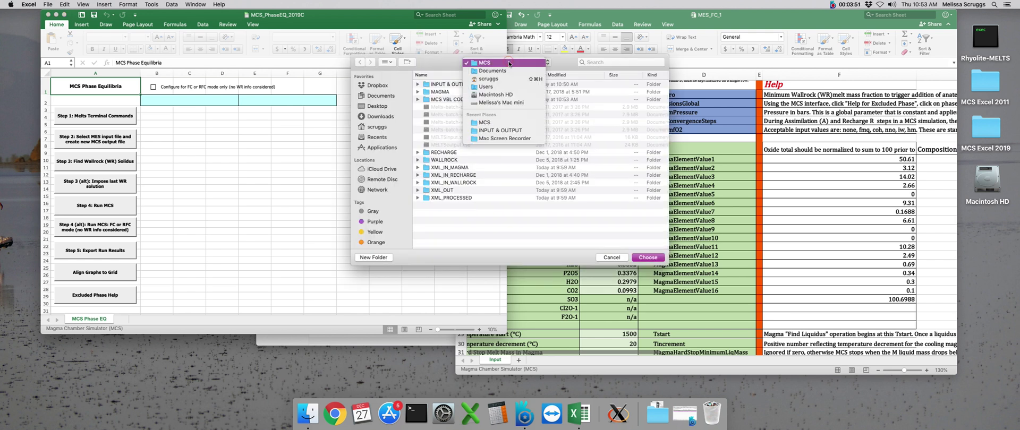
left_click(508, 63)
left_click(647, 258)
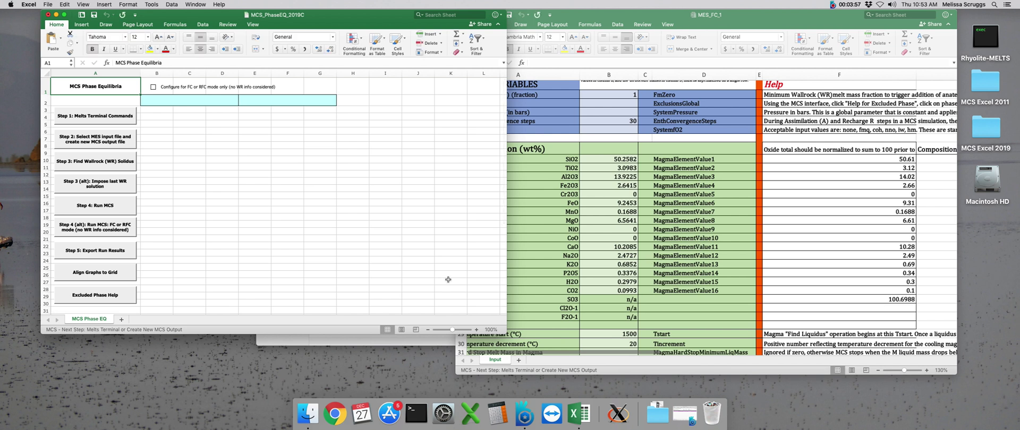
In the Excluded Phases form, tick spinel and tridymite and copy the list to the clipboard
scroll(115, 301, "down", 2)
left_click(115, 297)
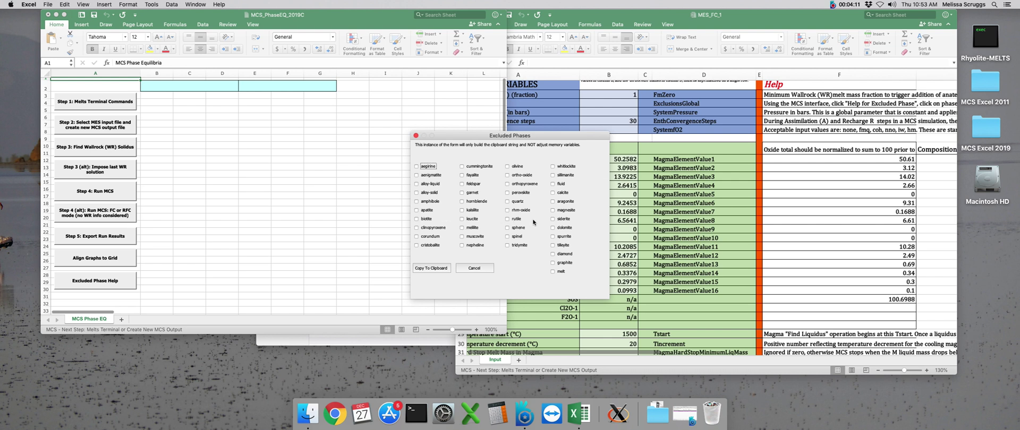
left_click(508, 237)
left_click(508, 245)
left_click(431, 268)
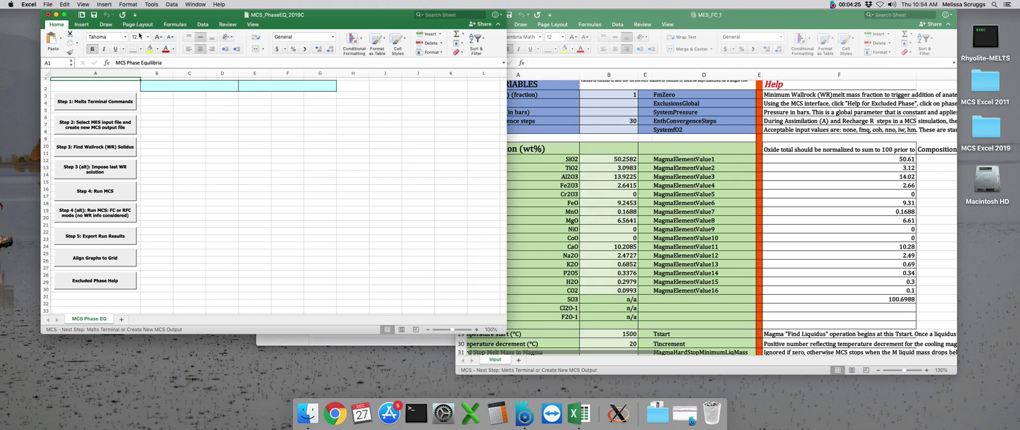
Close MCS_PhaseEQ_2019C without saving and select cell B3 in MES_FC_1
left_click(48, 15)
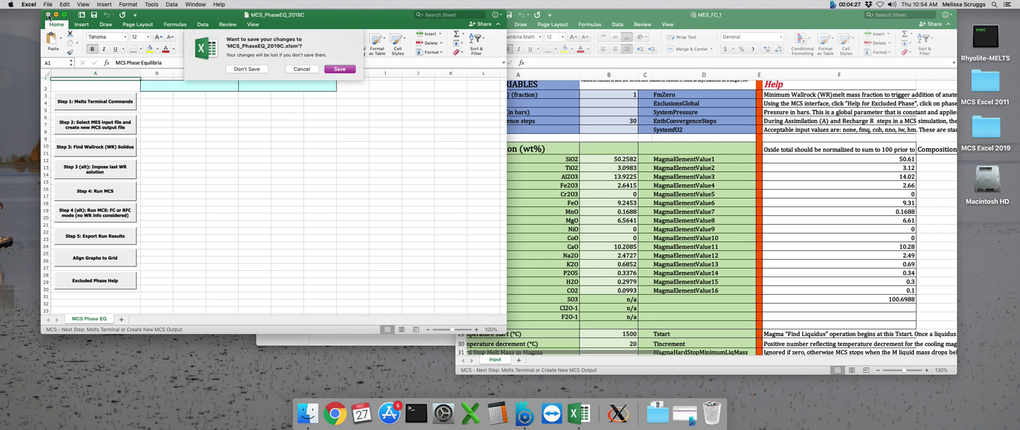
left_click(247, 69)
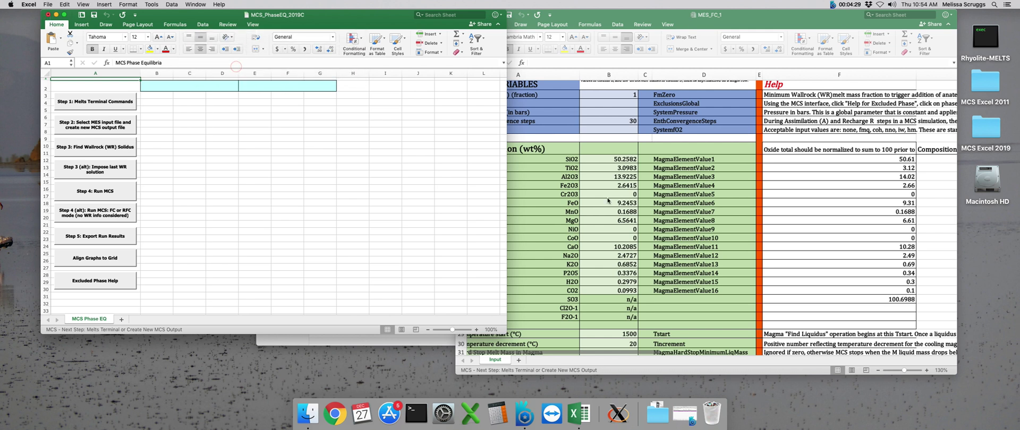
left_click(587, 196)
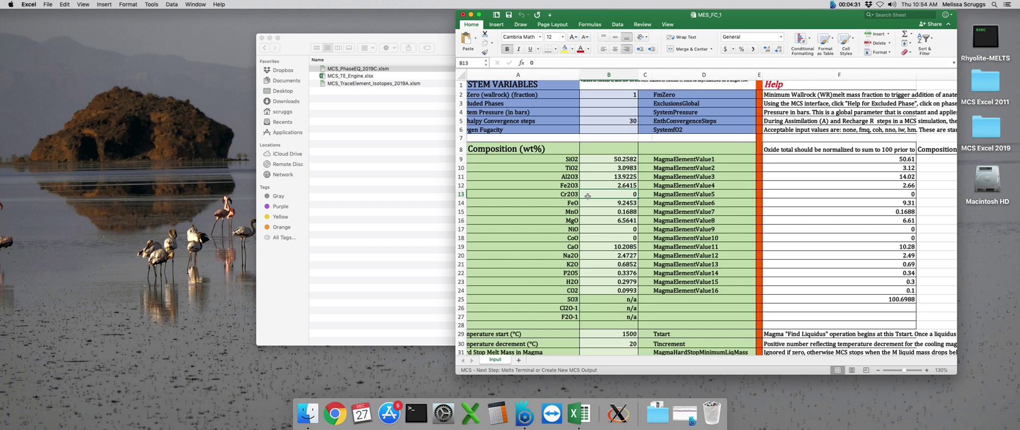
left_click(608, 104)
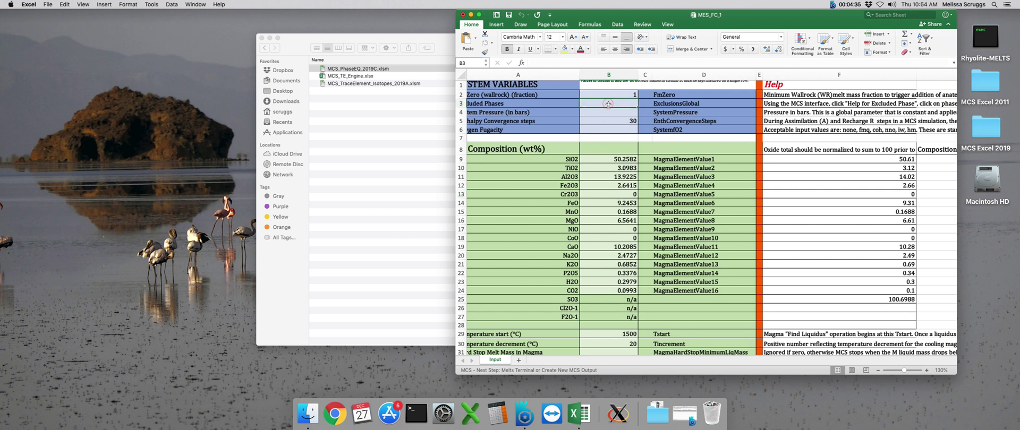
Paste the copied excluded-phases string into B3 as Unicode Text via Paste Special
right_click(610, 104)
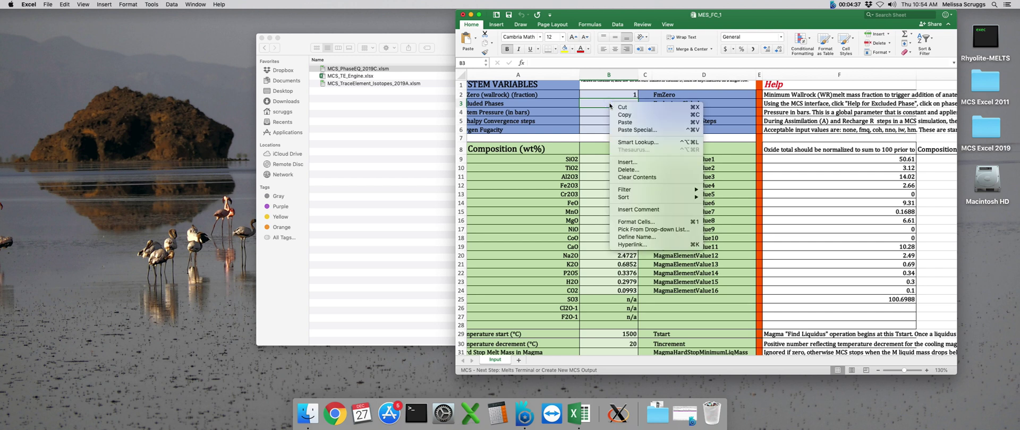
left_click(636, 133)
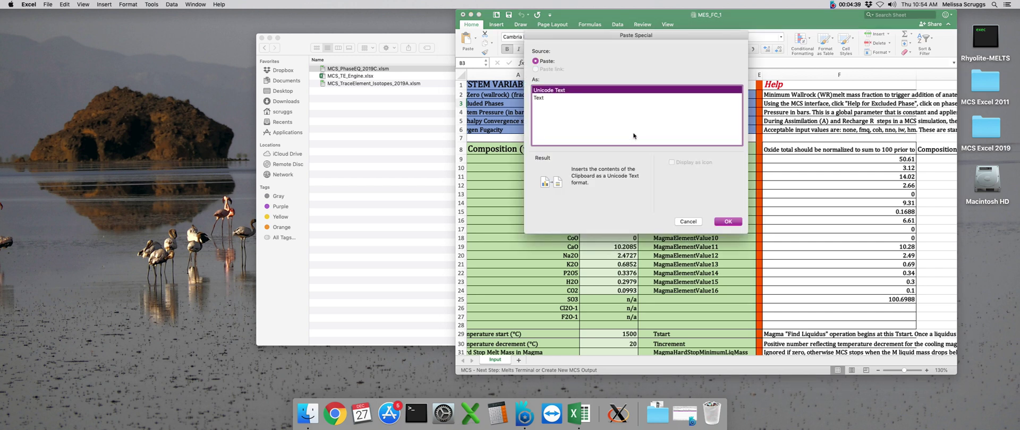
left_click(728, 222)
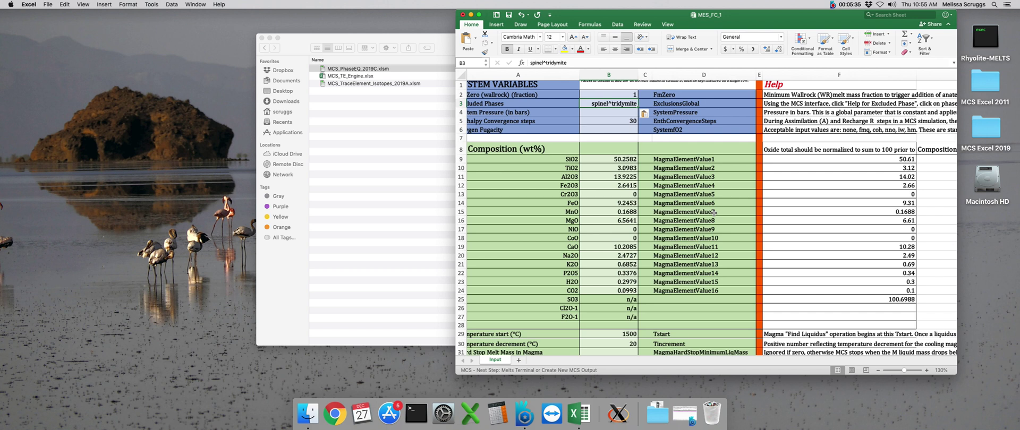
Enter 1500 bars as the System Pressure in cell B4
scroll(578, 119, "left", 2)
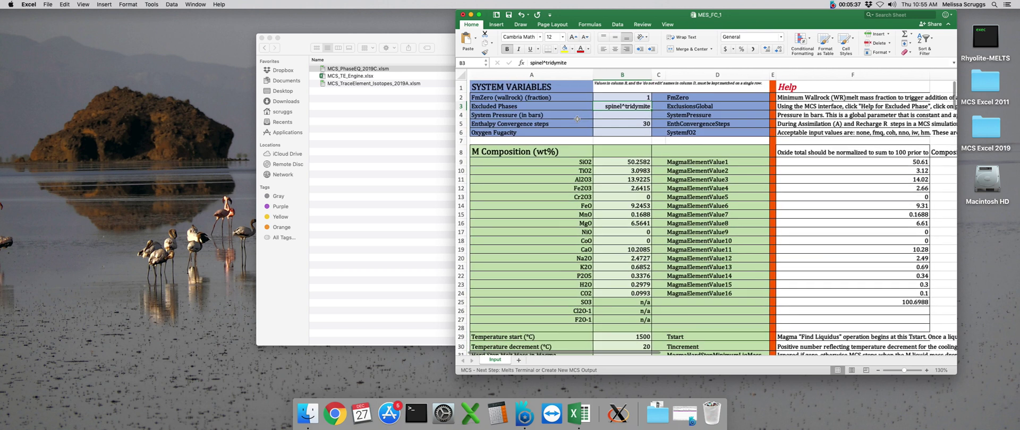
scroll(577, 119, "right", 1)
left_click(604, 114)
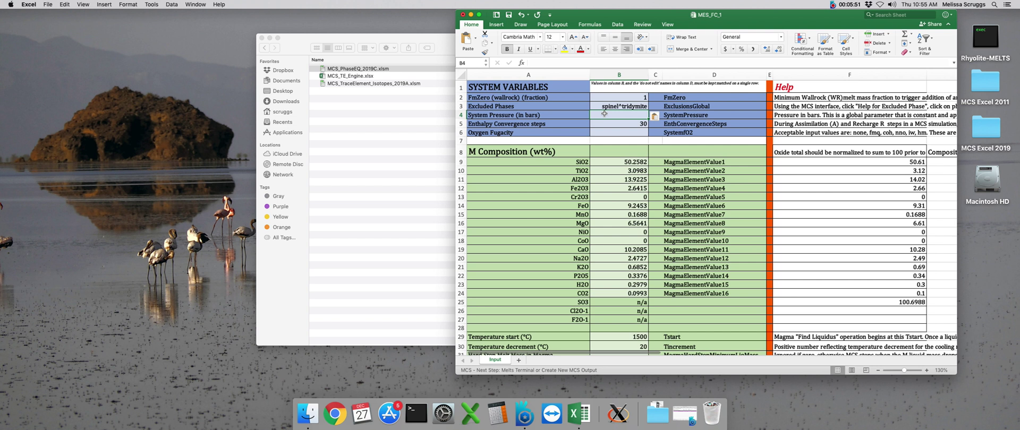
type("1500")
key("Return")
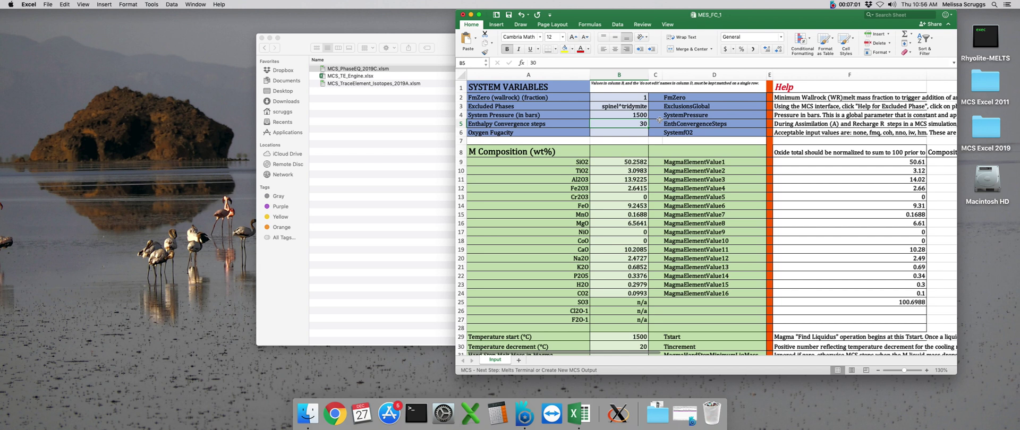
Widen the workbook window to read the enthalpy convergence and oxygen-buffer help text in F5 and F6
left_click(781, 129)
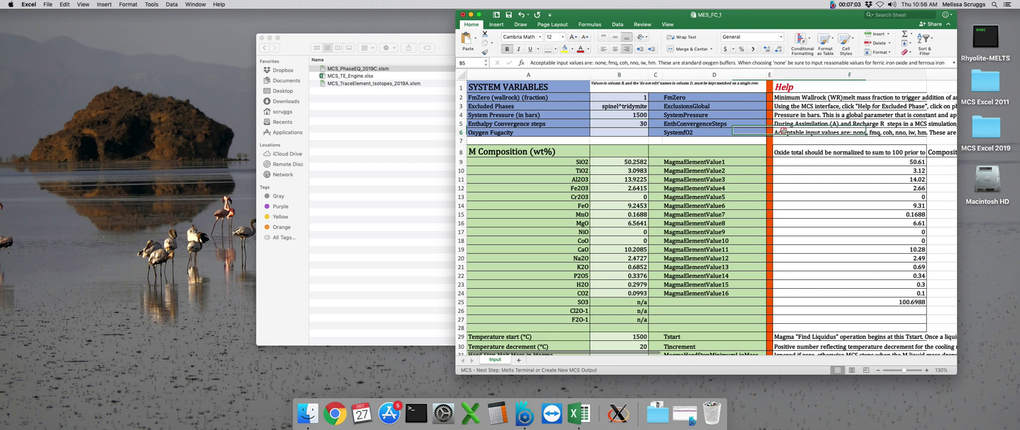
scroll(784, 131, "right", 3)
scroll(784, 131, "right", 2)
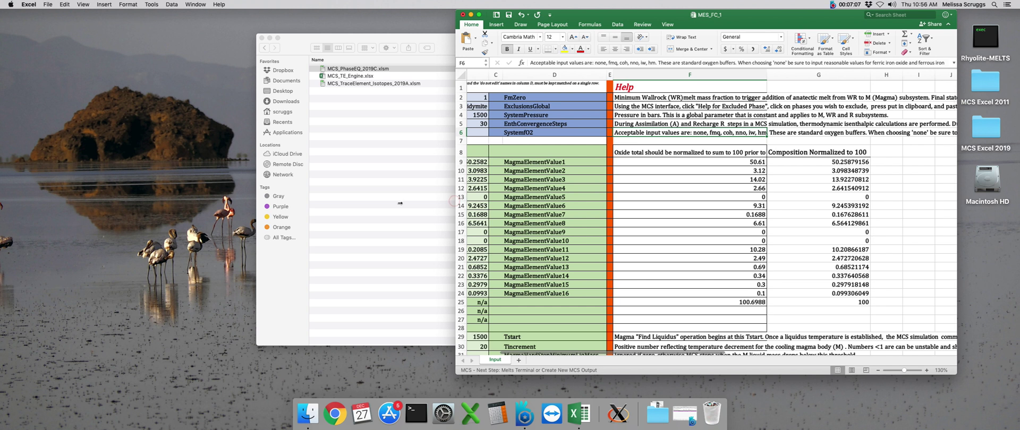
left_click_drag(455, 201, 320, 205)
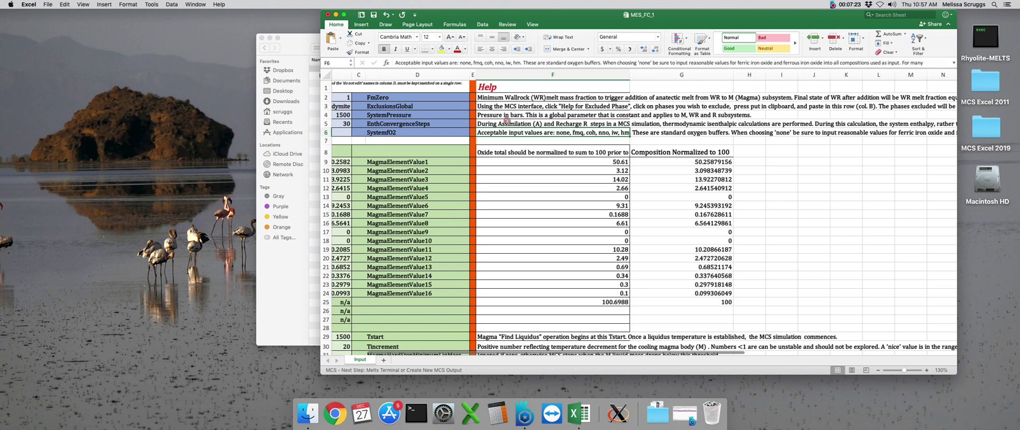
left_click(507, 121)
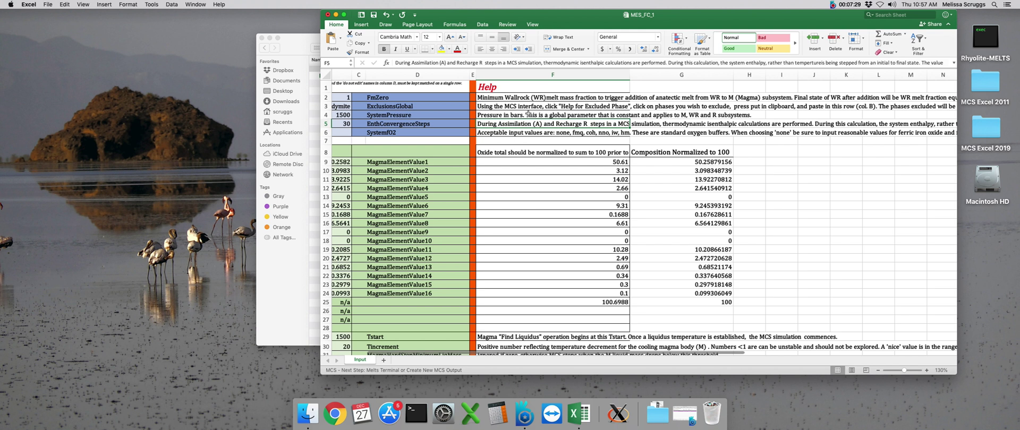
left_click(507, 132)
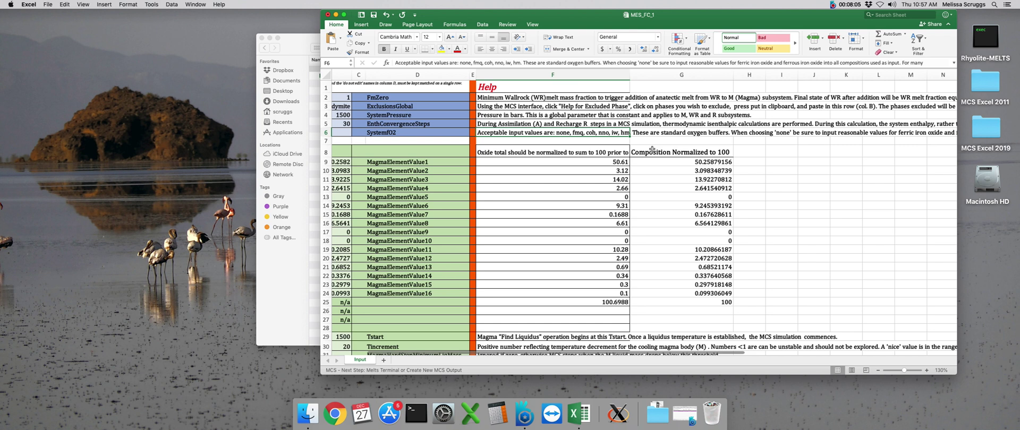
Enter nno as the Oxygen Fugacity buffer in B6, then check the allowed values listed in F6
scroll(652, 149, "left", 5)
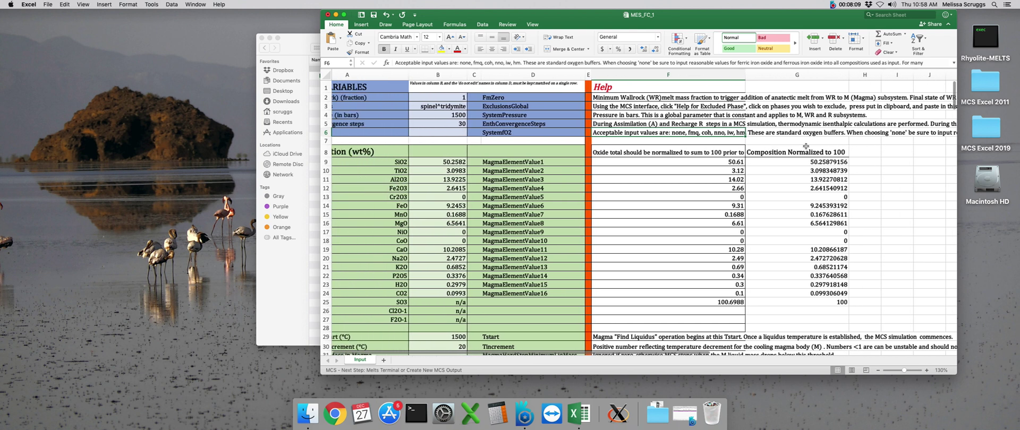
left_click(471, 132)
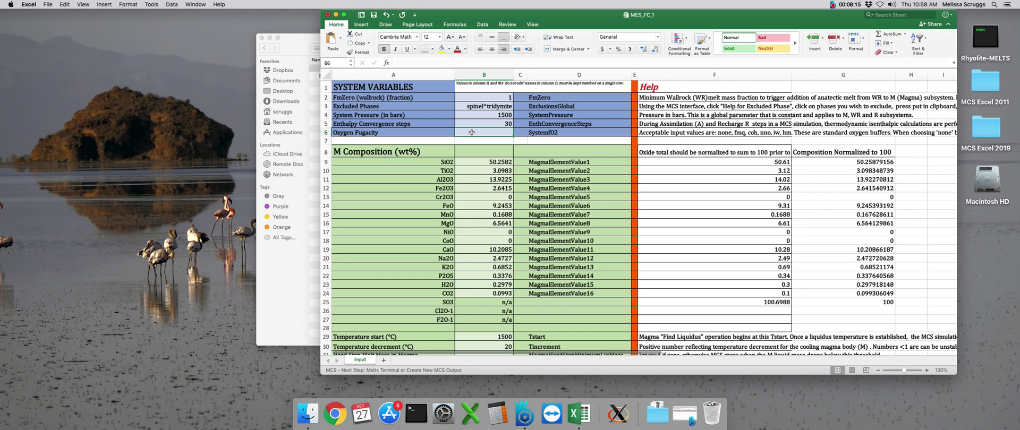
type("nni")
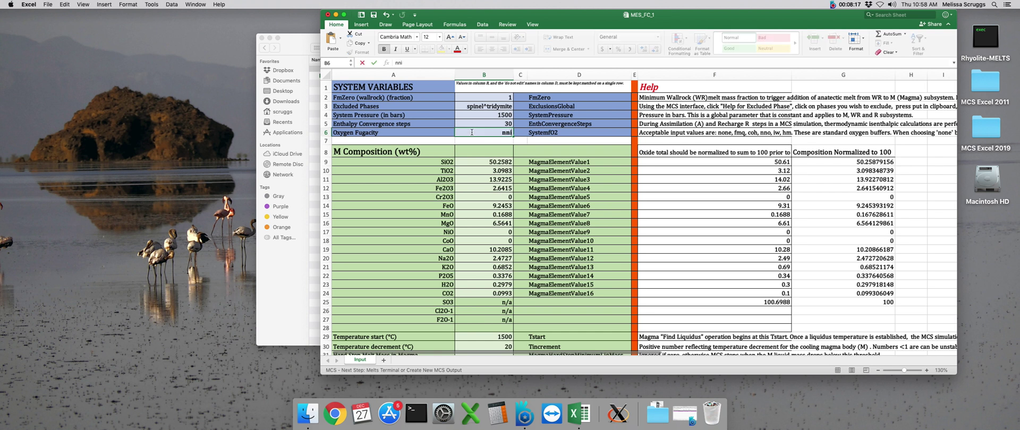
key("BackSpace")
type("o")
key("Return")
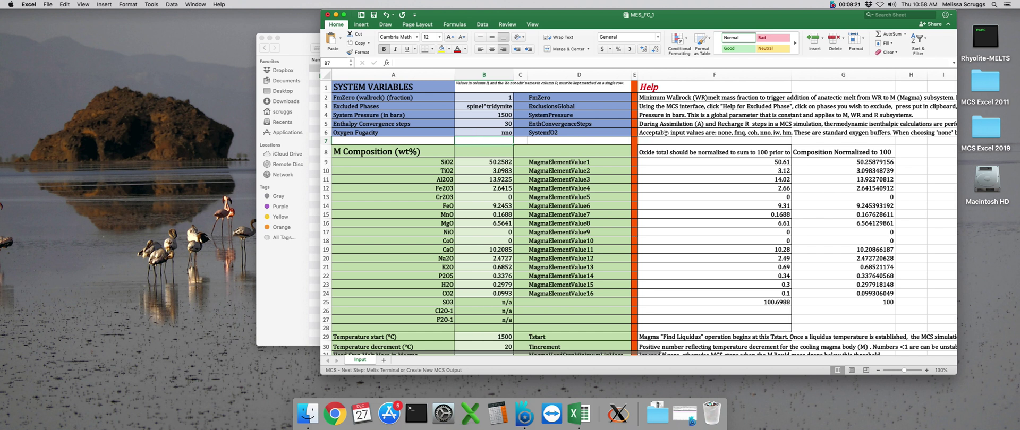
left_click(665, 133)
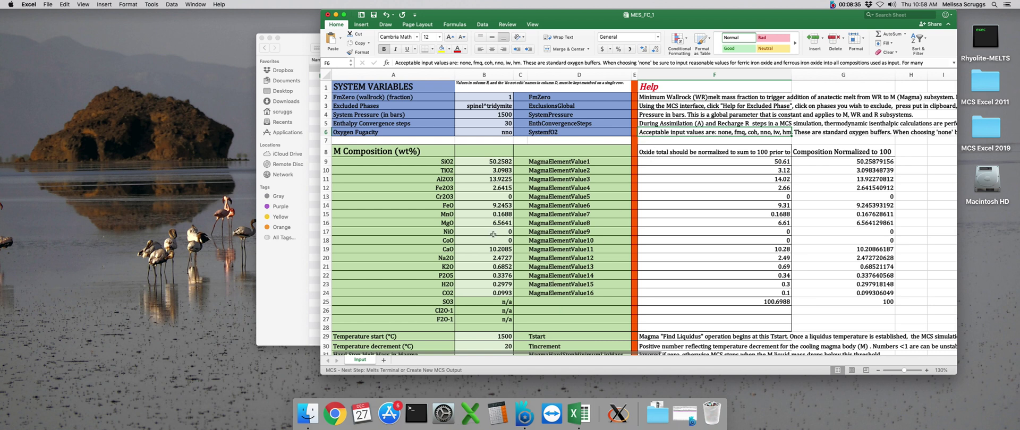
Bring the M Composition table into view and select the SiO2 raw oxide value in F9
left_click(404, 151)
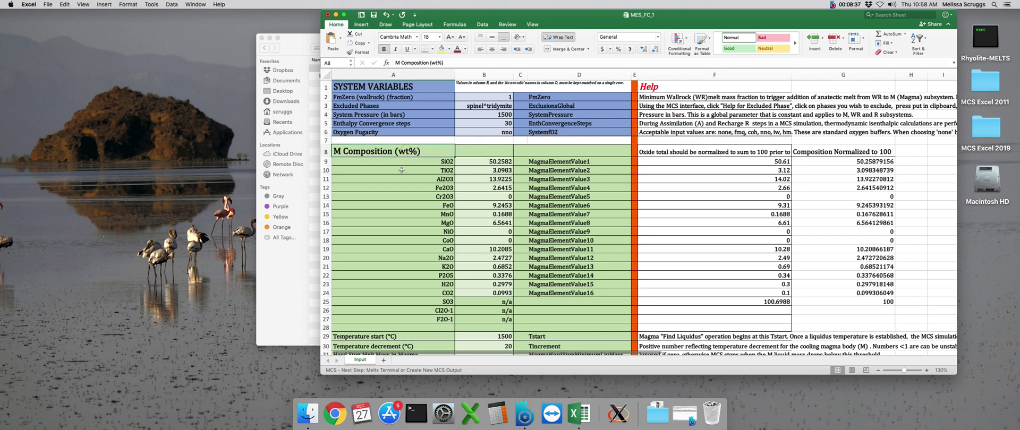
scroll(401, 170, "down", 5)
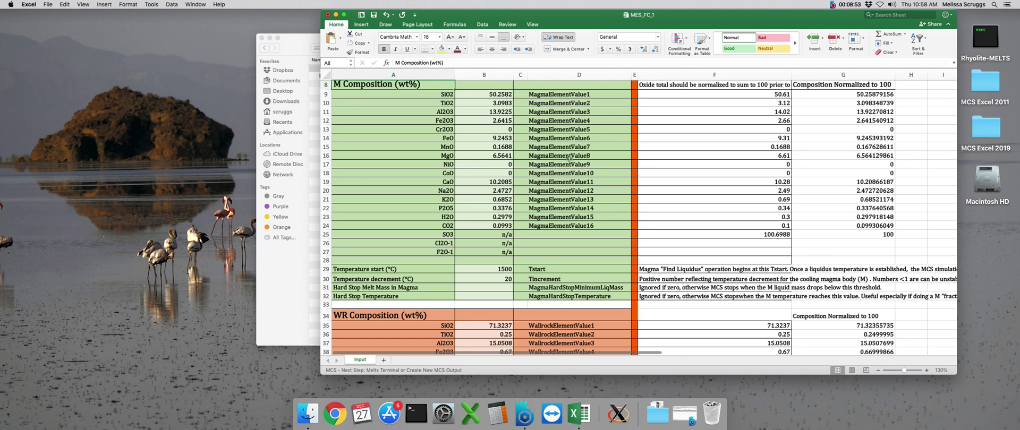
scroll(653, 175, "up", 1)
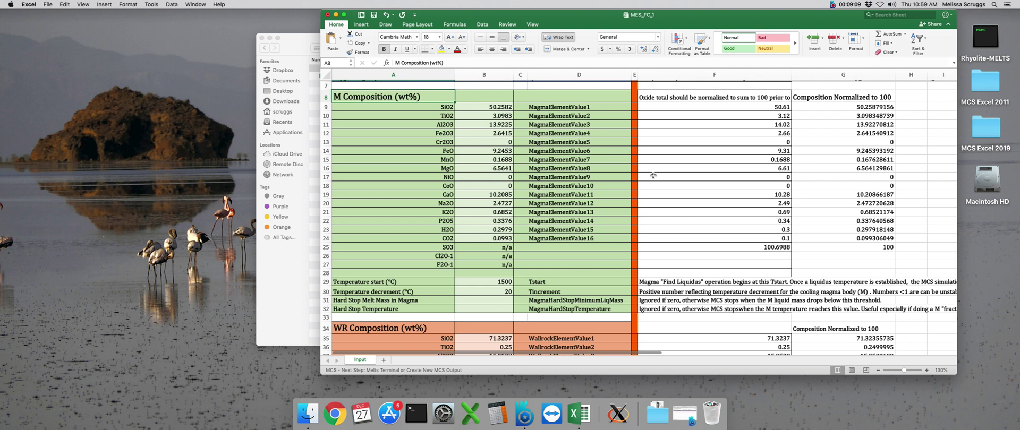
left_click(772, 108)
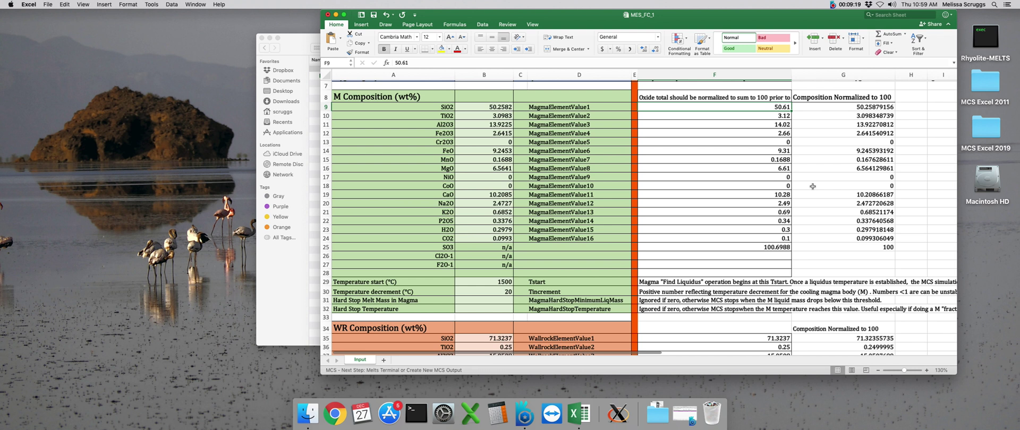
Change raw H2O in F23 to 2, then select the normalized values G9:G24
left_click(741, 229)
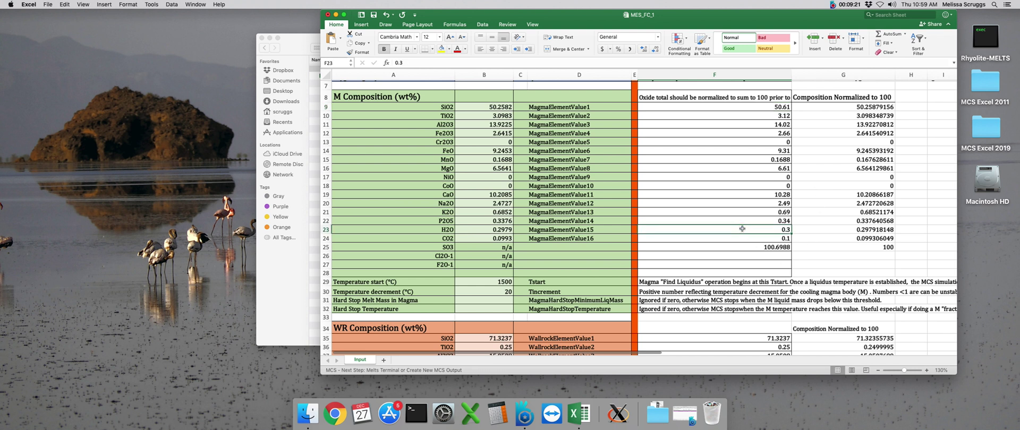
type("2")
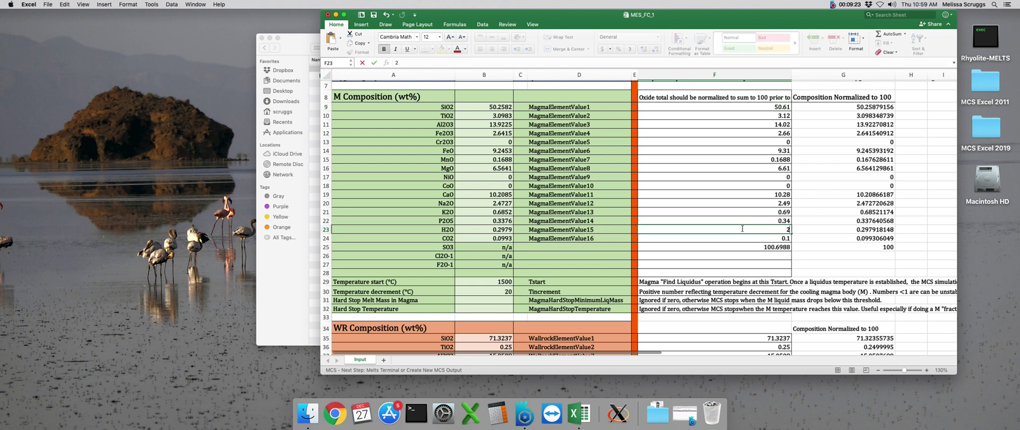
key("Return")
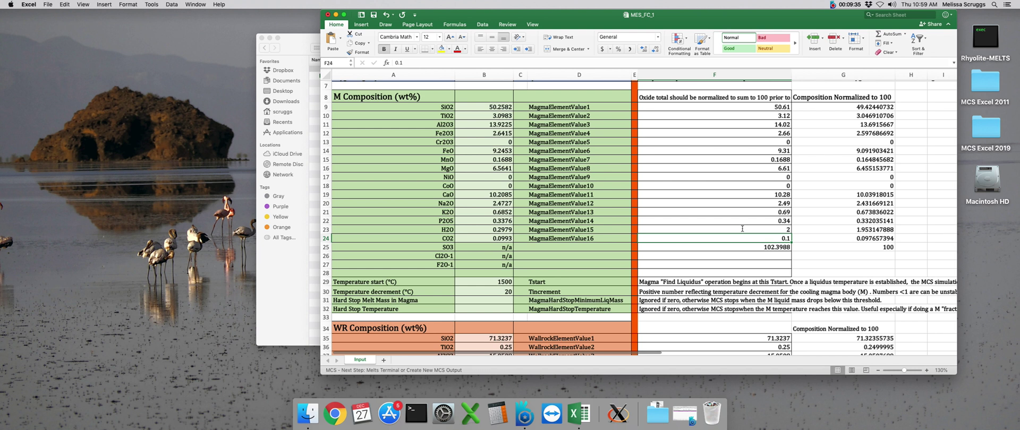
left_click_drag(832, 108, 844, 236)
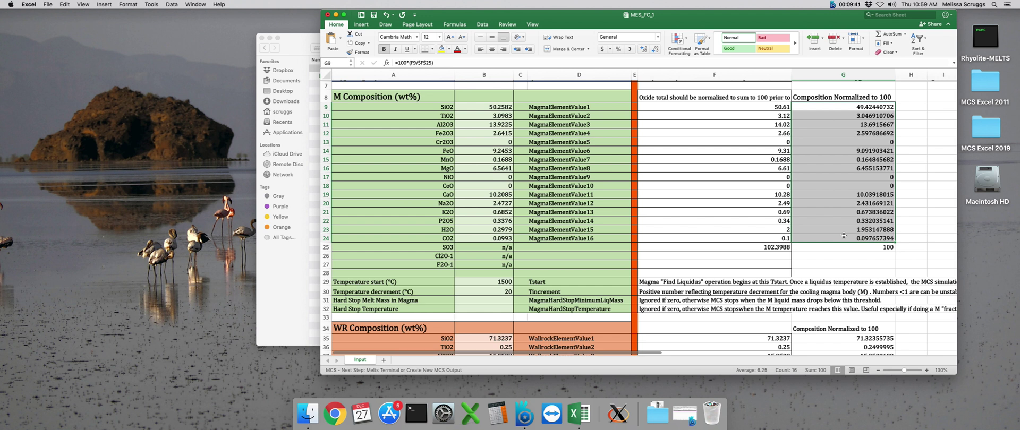
Paste the copied normalized values into B9:B24 as values only, then undo that paste
key("super+c")
left_click(469, 107)
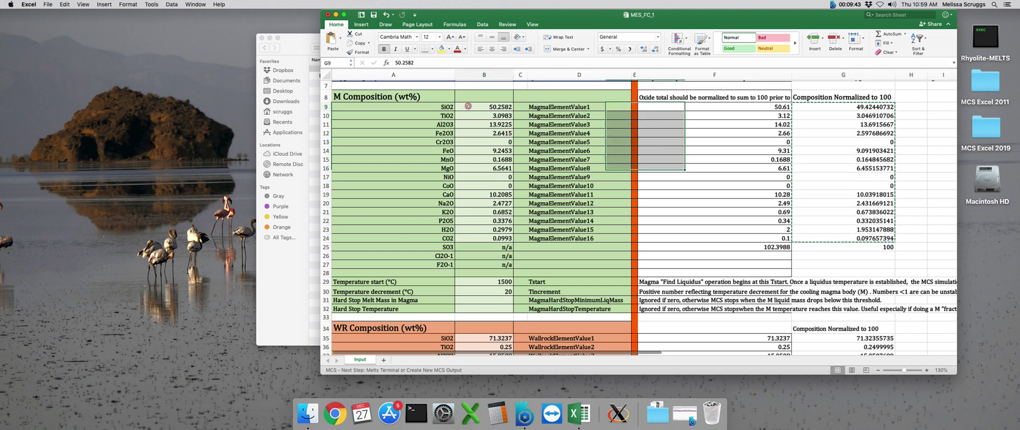
right_click(468, 106)
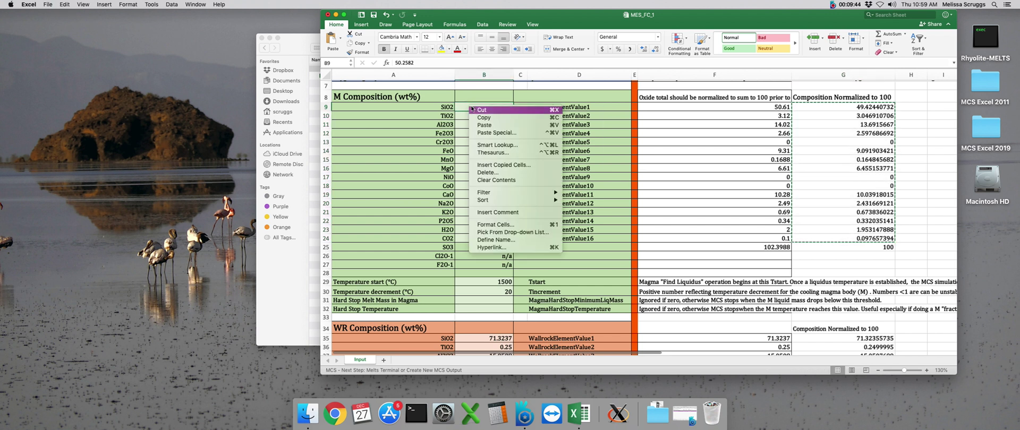
left_click(509, 133)
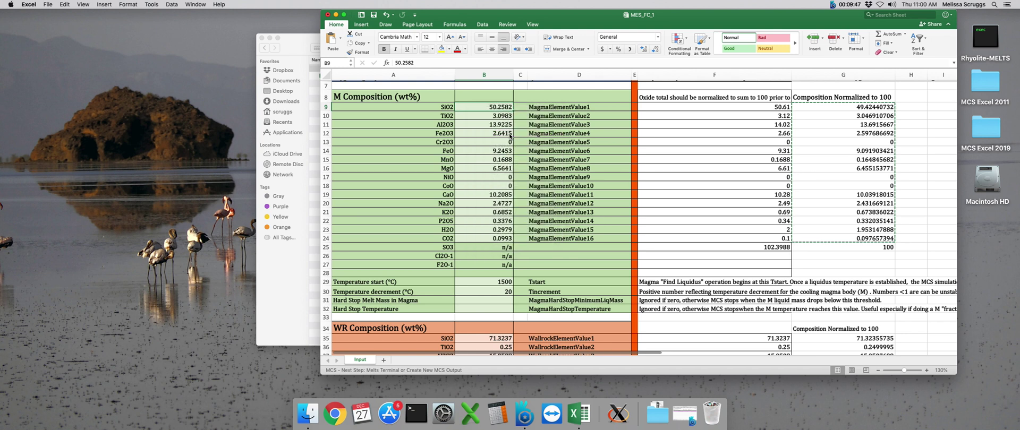
left_click(446, 100)
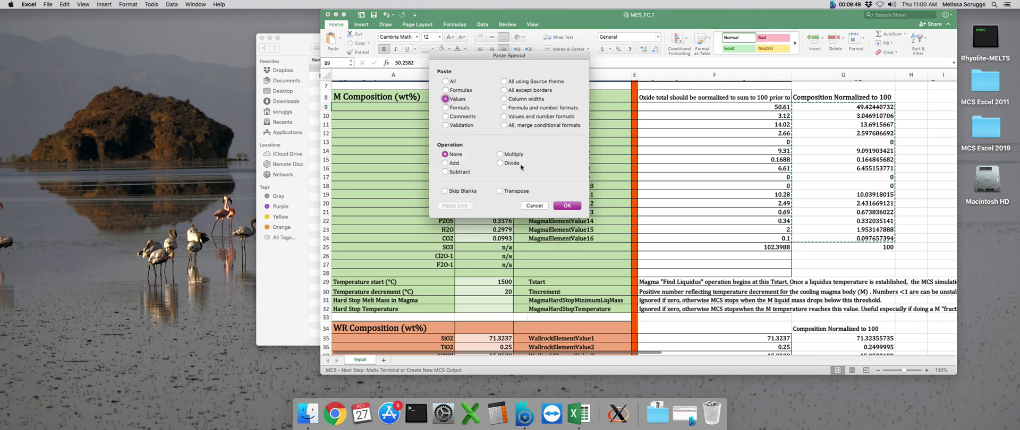
left_click(564, 206)
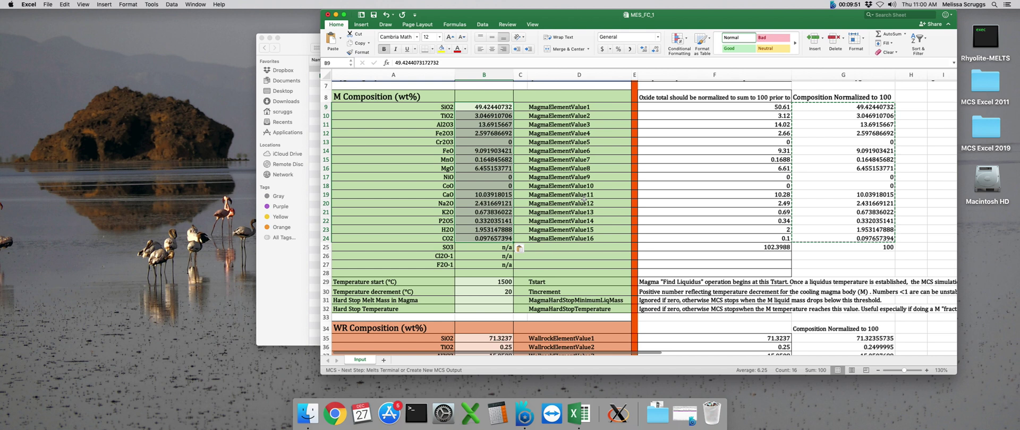
scroll(663, 184, "up", 1)
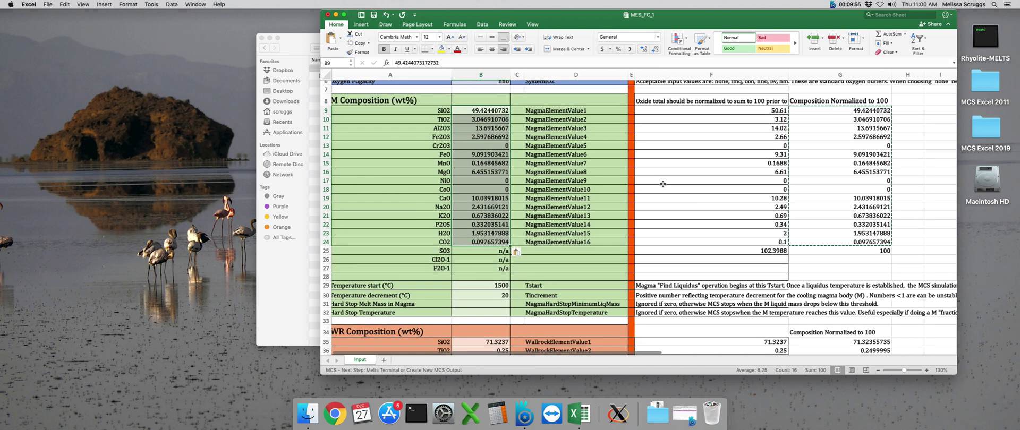
key("super+z")
Revert the paste into the magma composition, clear the copy marquee, and select the Temperature start cell
left_click(682, 188)
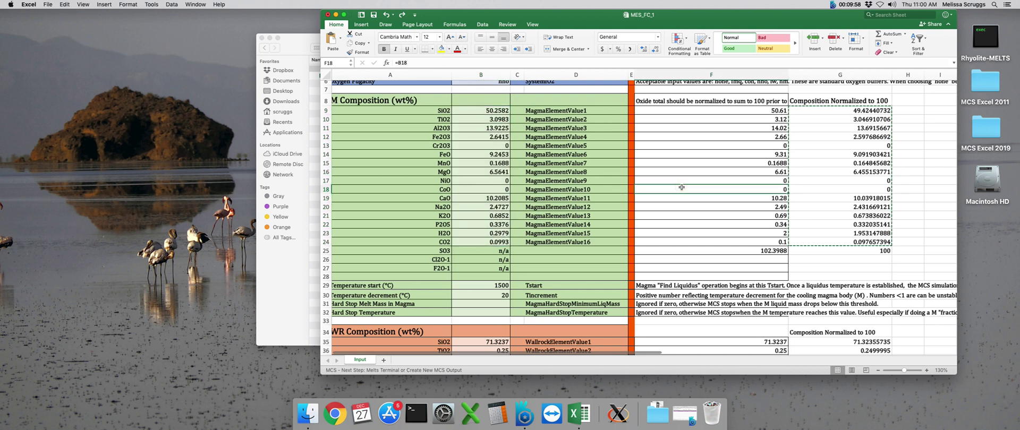
key("Escape")
left_click(480, 286)
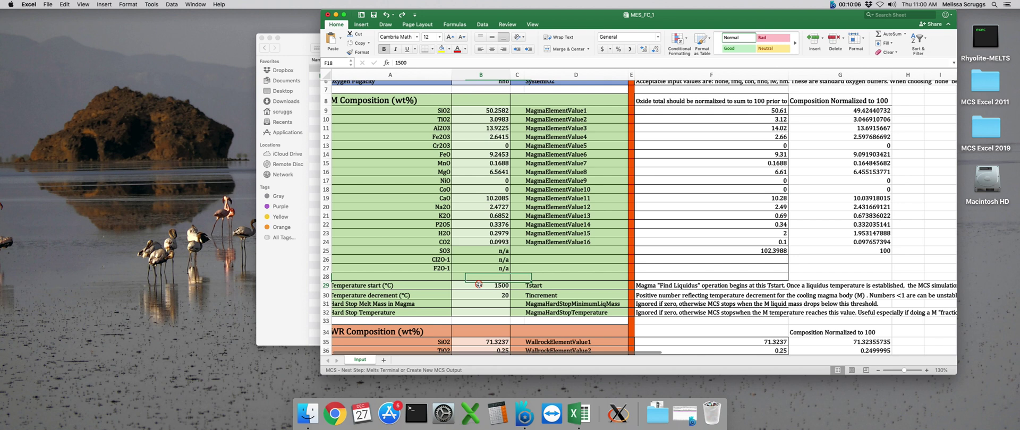
scroll(479, 285, "left", 1)
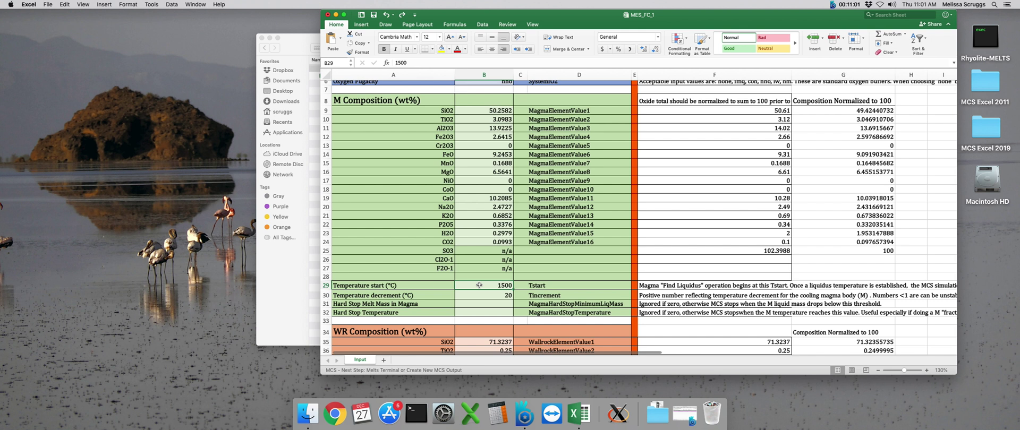
left_click(479, 295)
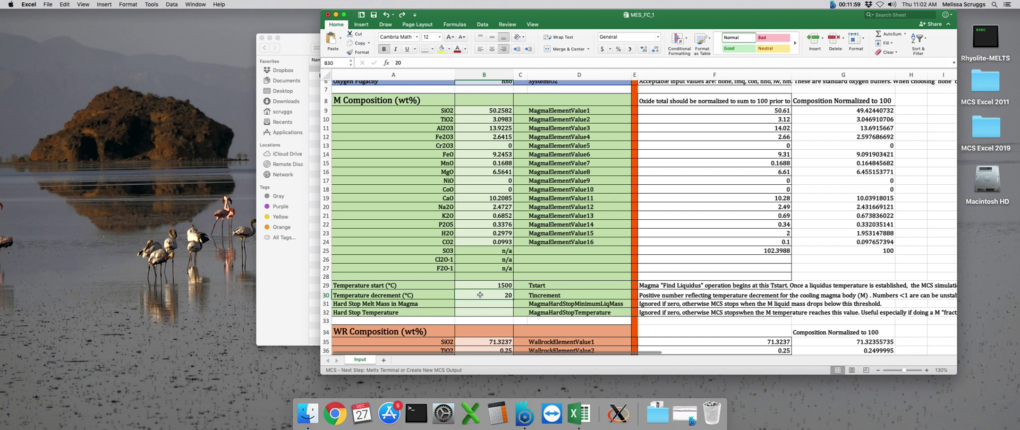
left_click_drag(484, 304, 484, 314)
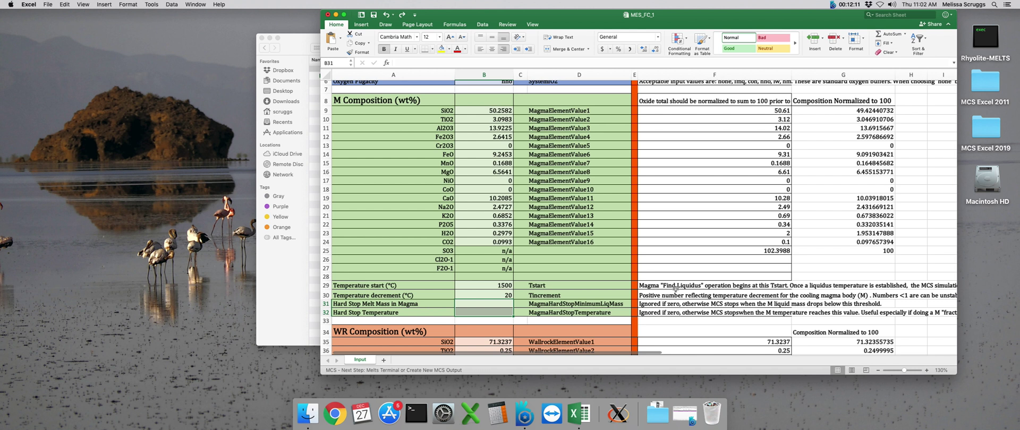
left_click(487, 314)
type("850")
key("Return")
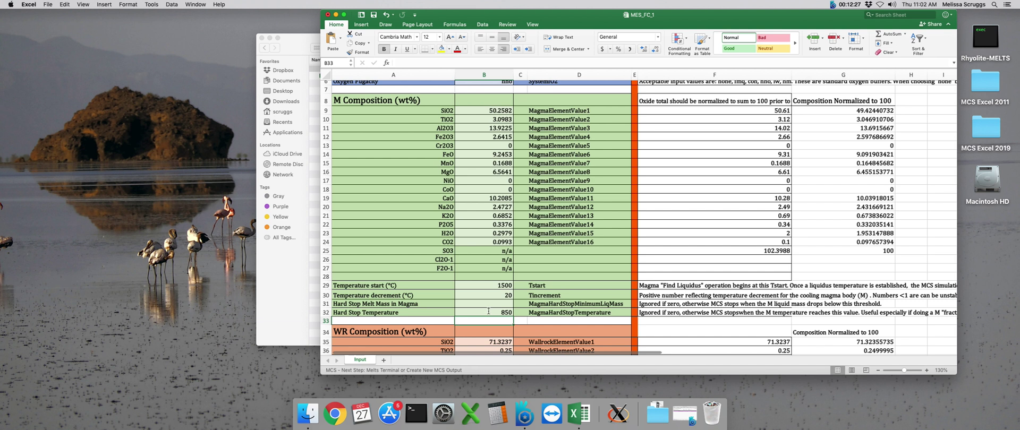
left_click(488, 310)
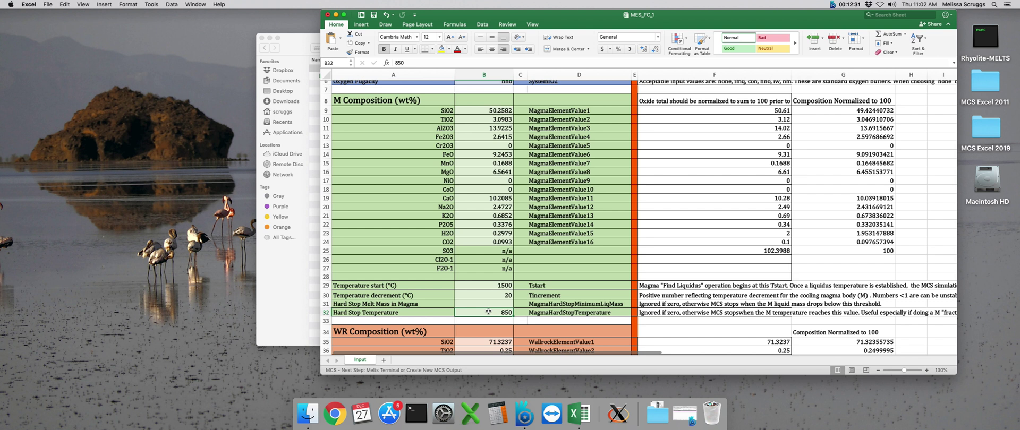
key("Delete")
key("Up")
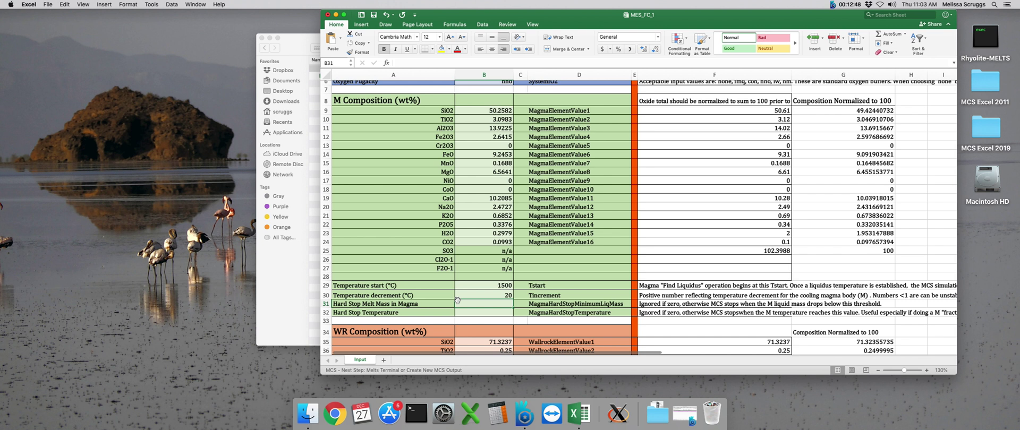
Enter 6 in B31 as Hard Stop Melt Mass, leaving Hard Stop Temperature blank
type("6")
key("Return")
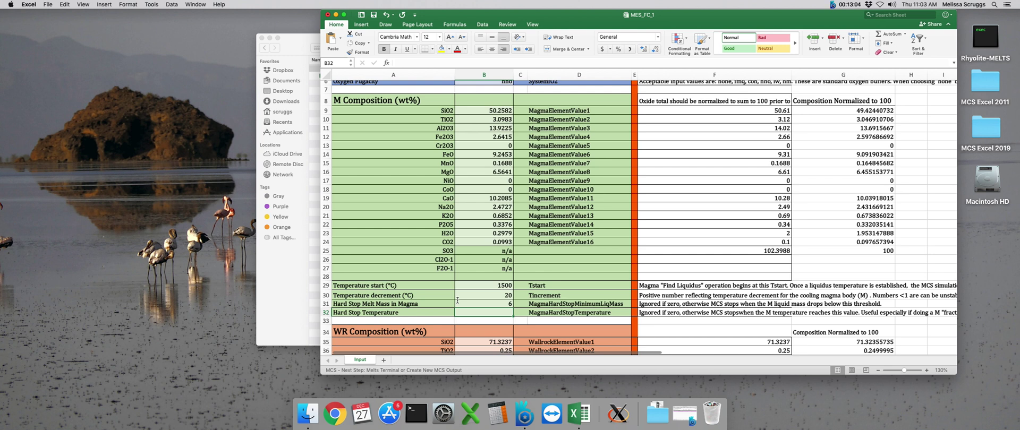
scroll(457, 300, "up", 3)
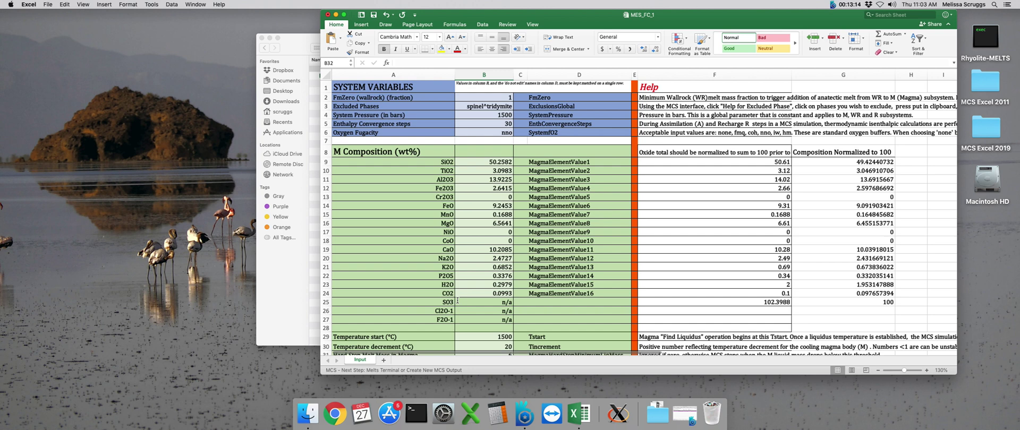
scroll(457, 301, "down", 18)
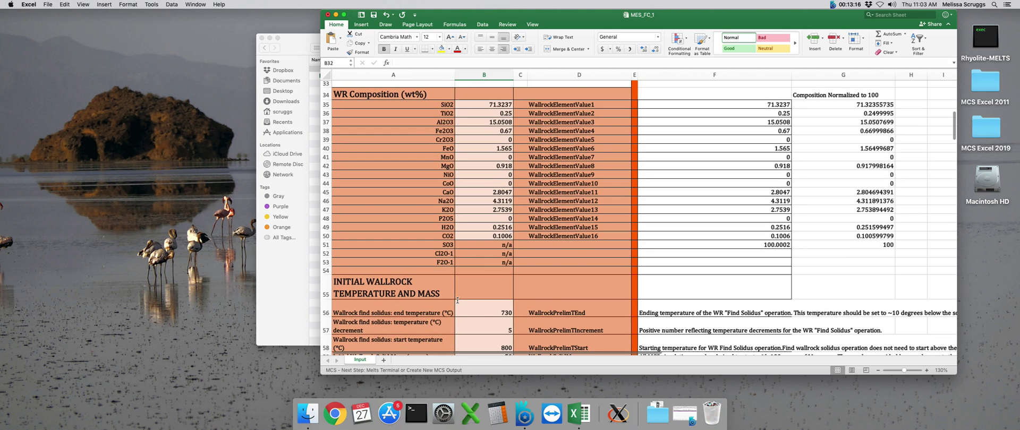
scroll(458, 301, "down", 5)
scroll(458, 301, "up", 20)
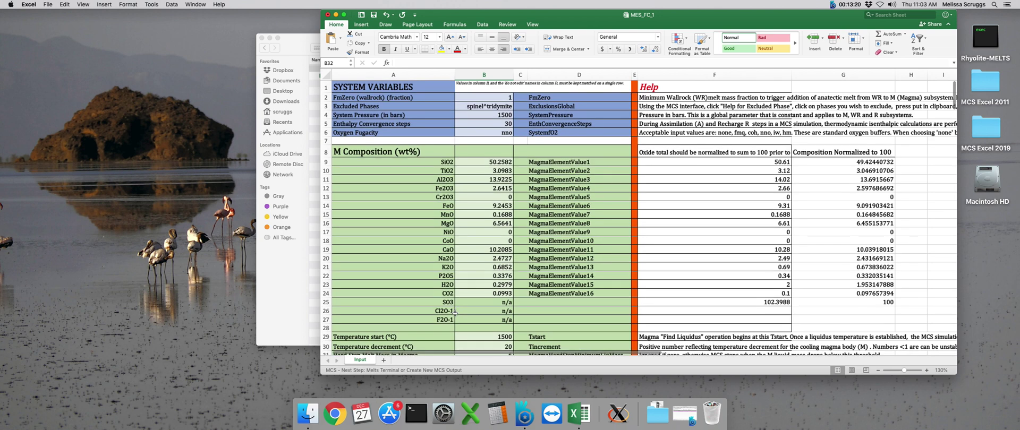
scroll(455, 314, "down", 1)
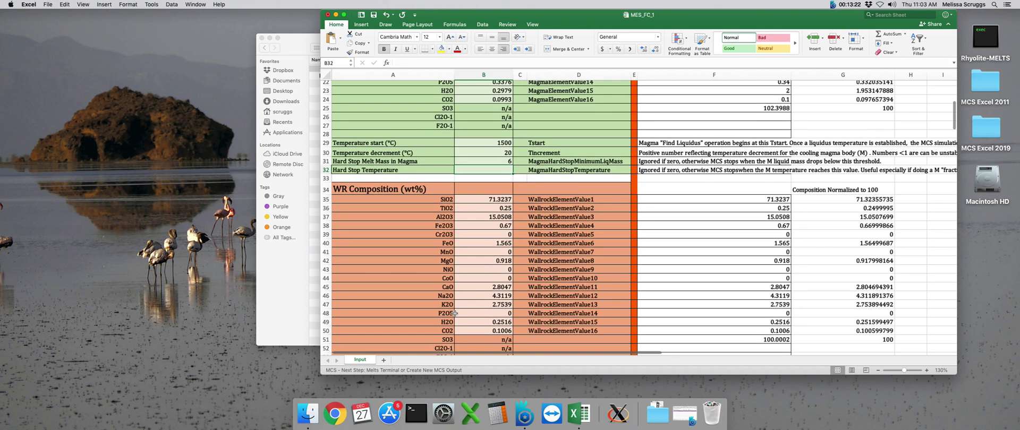
scroll(455, 314, "down", 8)
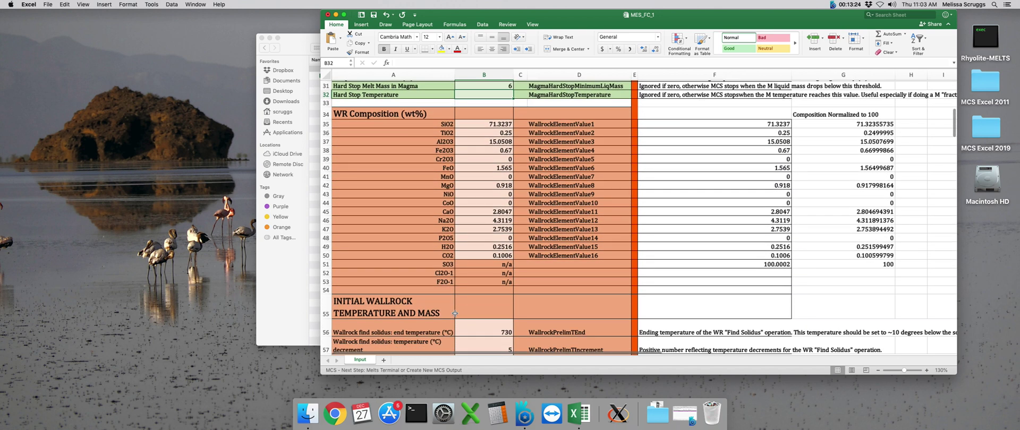
scroll(455, 313, "down", 4)
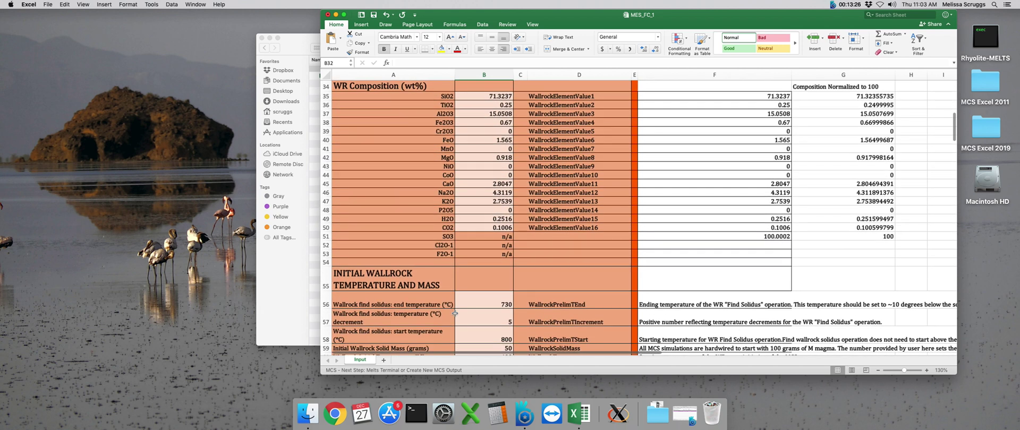
scroll(455, 313, "down", 20)
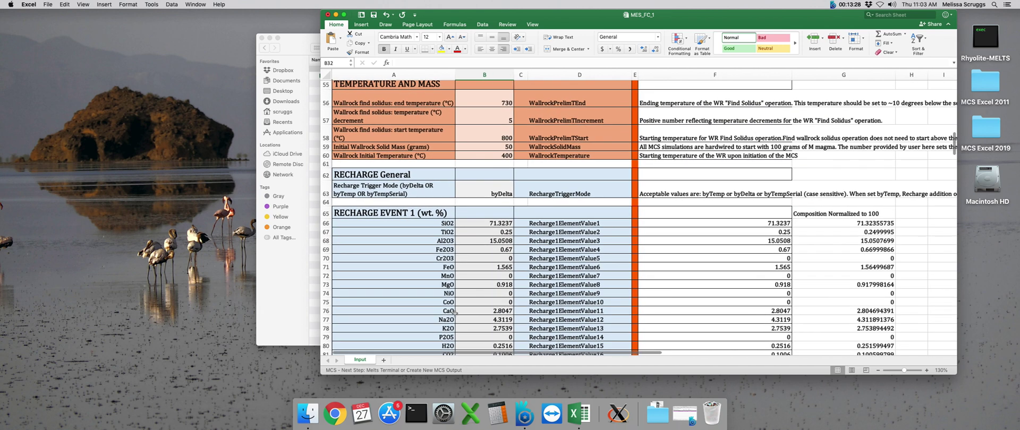
scroll(455, 314, "down", 10)
scroll(455, 313, "up", 20)
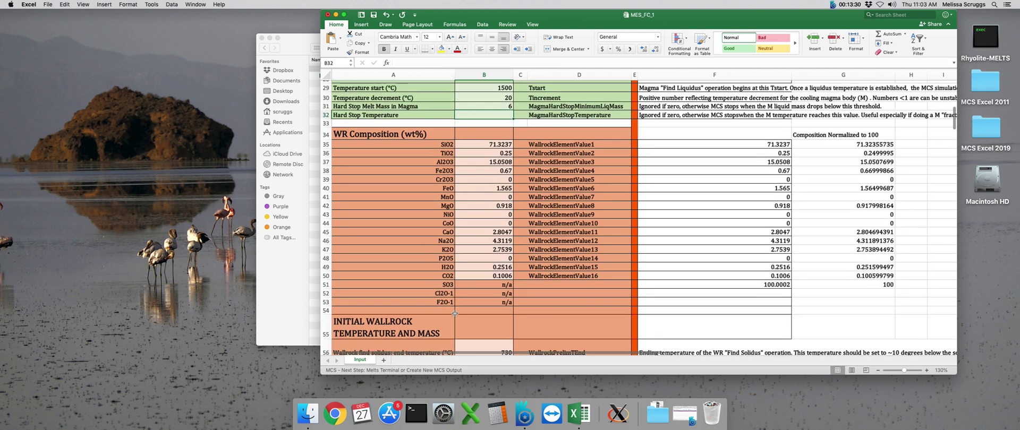
scroll(455, 313, "down", 4)
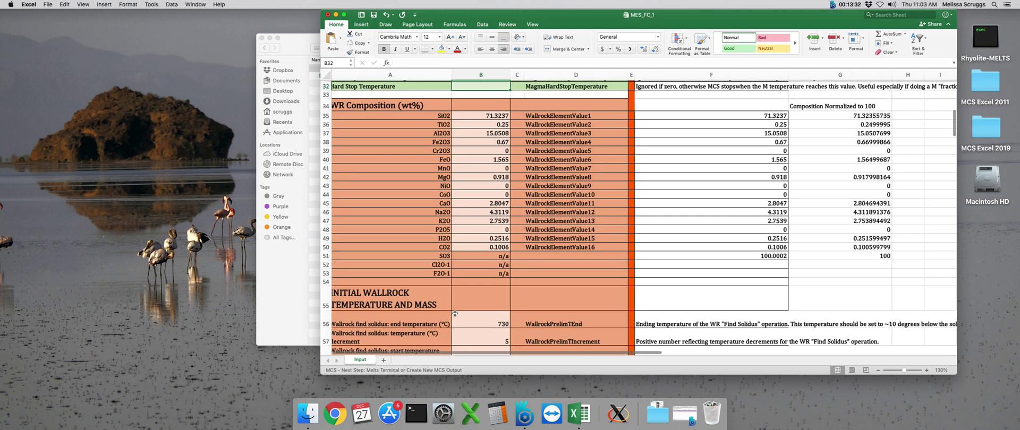
scroll(455, 314, "left", 1)
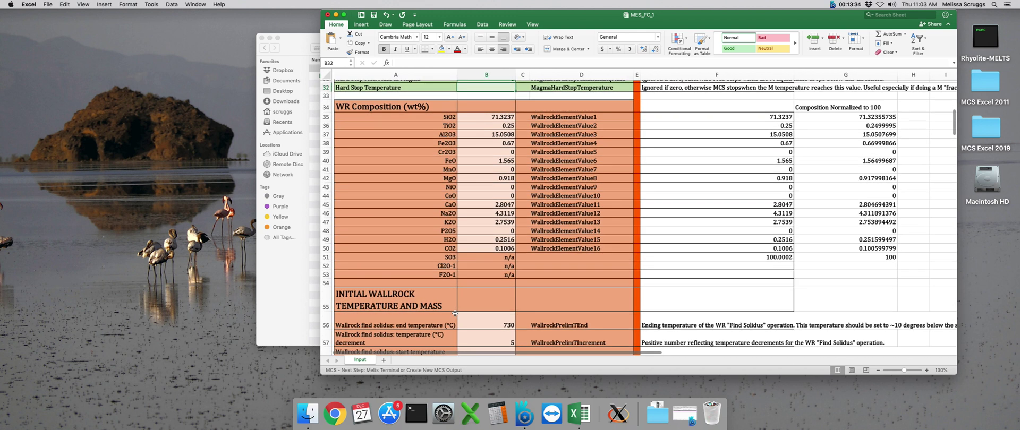
scroll(455, 314, "down", 4)
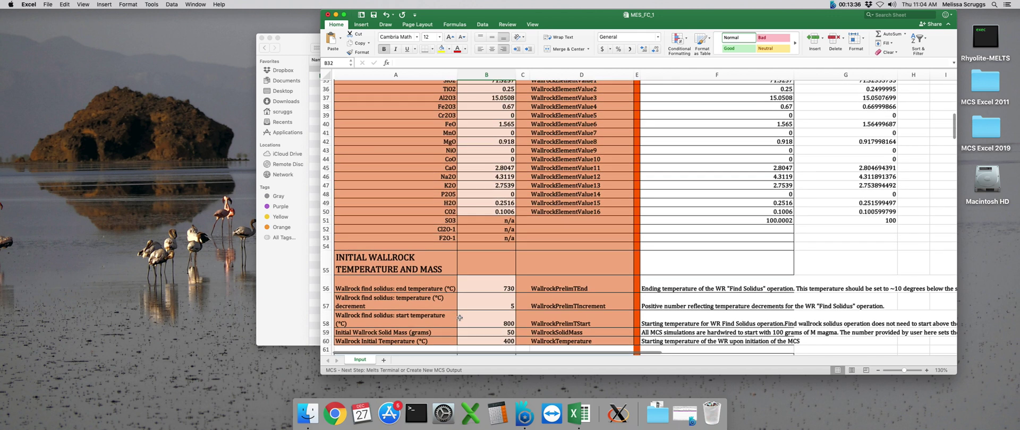
scroll(539, 365, "right", 1)
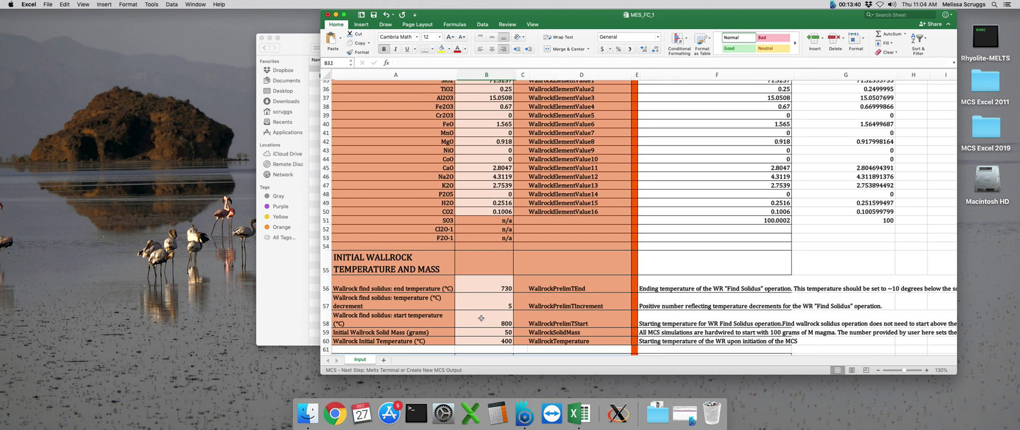
scroll(481, 318, "up", 15)
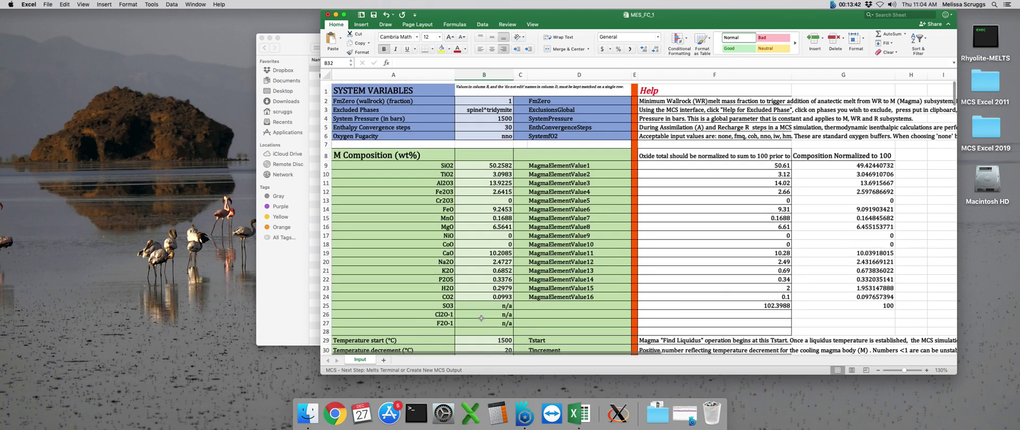
scroll(480, 318, "down", 3)
scroll(480, 319, "up", 3)
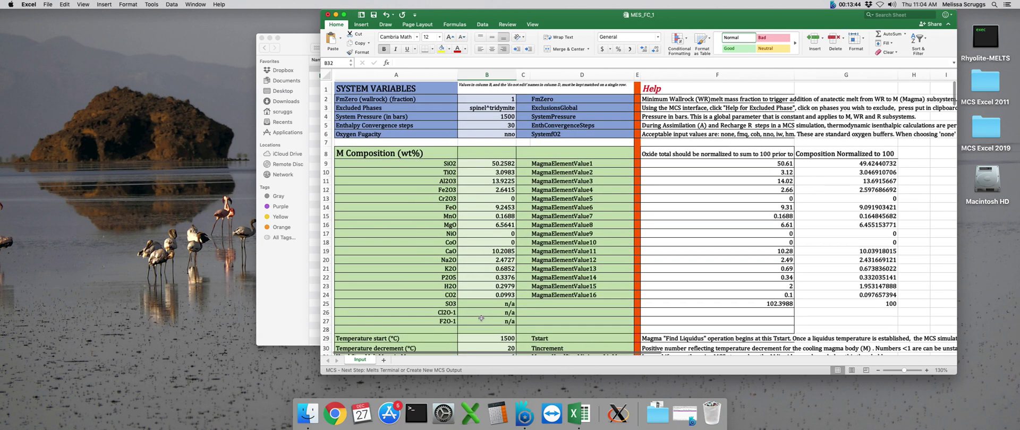
scroll(480, 318, "up", 2)
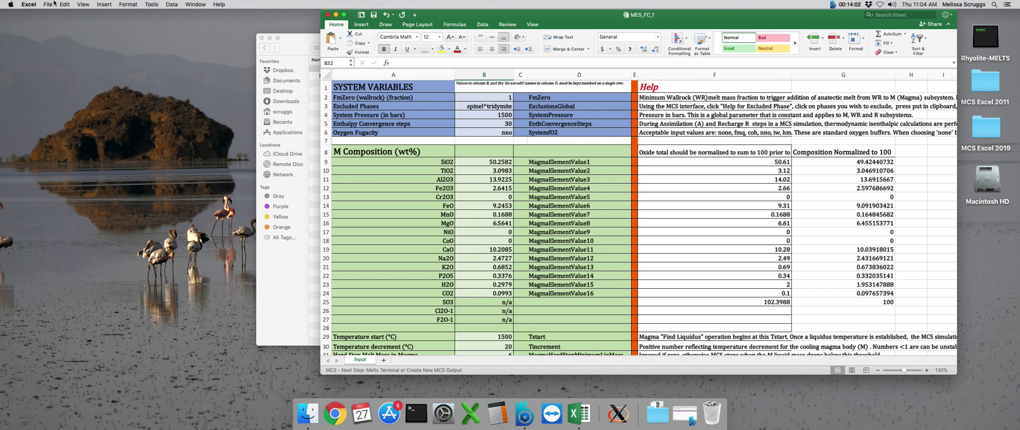
Open the INPUT & OUTPUT folder in Finder to check its contents
left_click(274, 31)
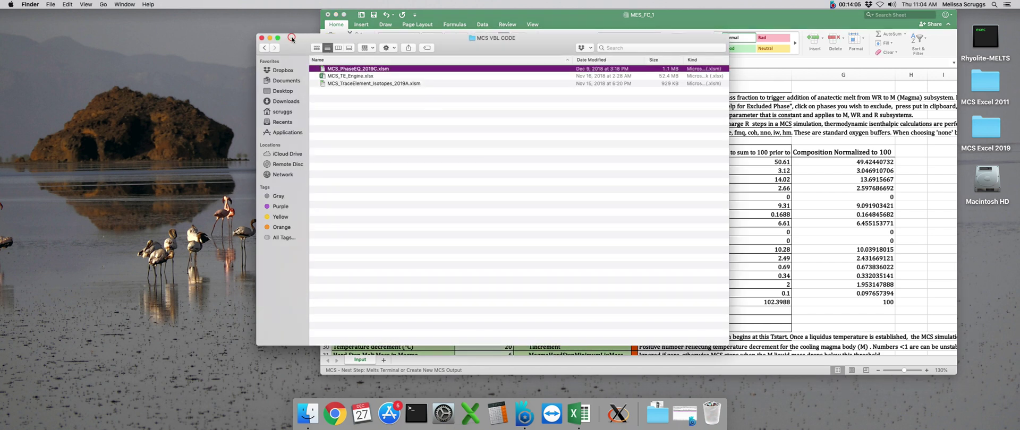
left_click(262, 51)
double_click(342, 69)
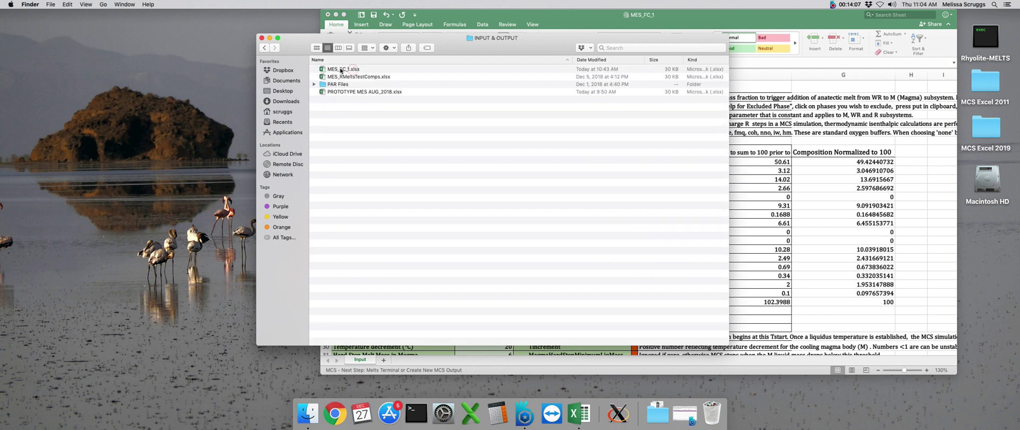
Save the workbook under the new name MES_FC_2 in INPUT & OUTPUT
left_click(401, 24)
left_click(53, 5)
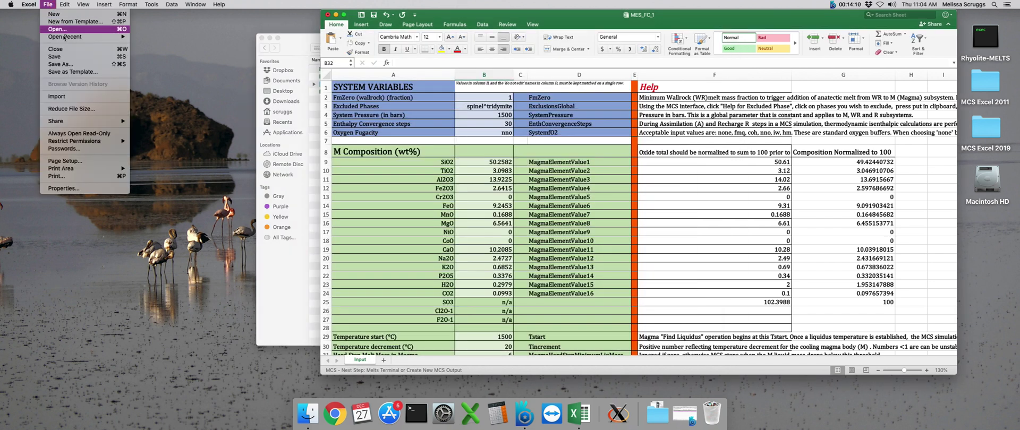
left_click(76, 64)
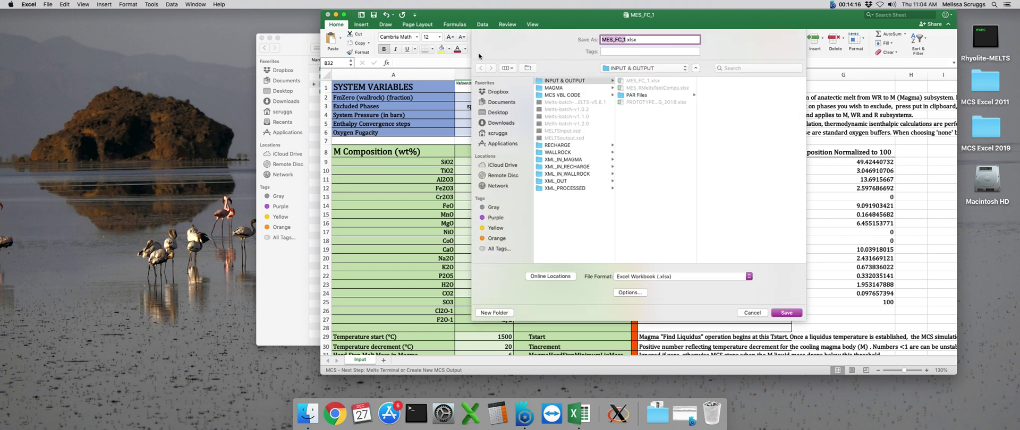
key("Right")
key("BackSpace")
type("2")
key("Return")
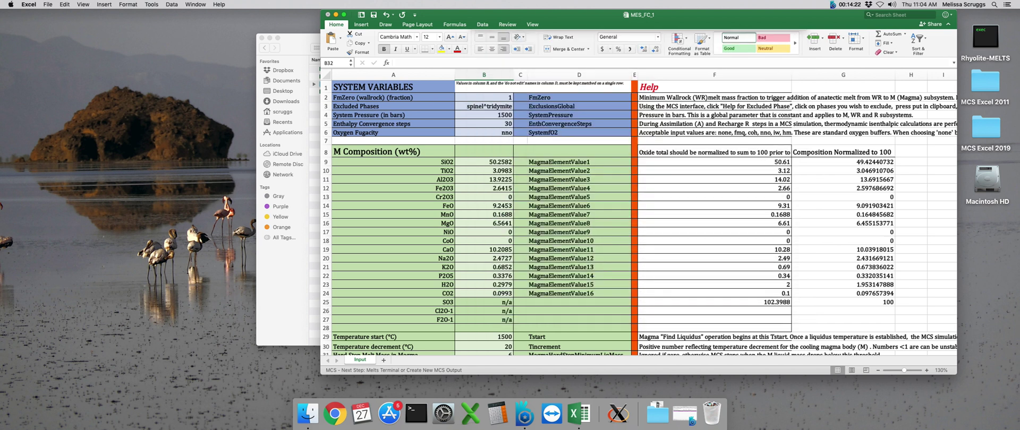